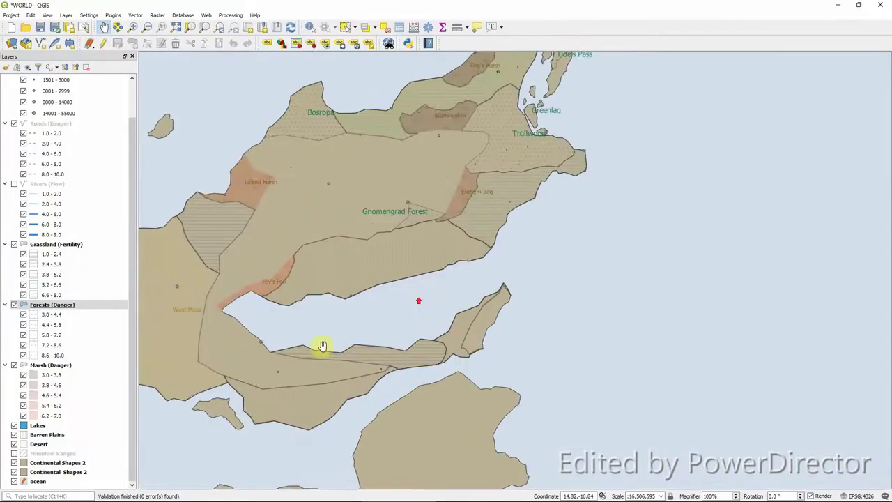
Step: Hide and re-show the Barren Plains and Desert land-cover layers
click(14, 435)
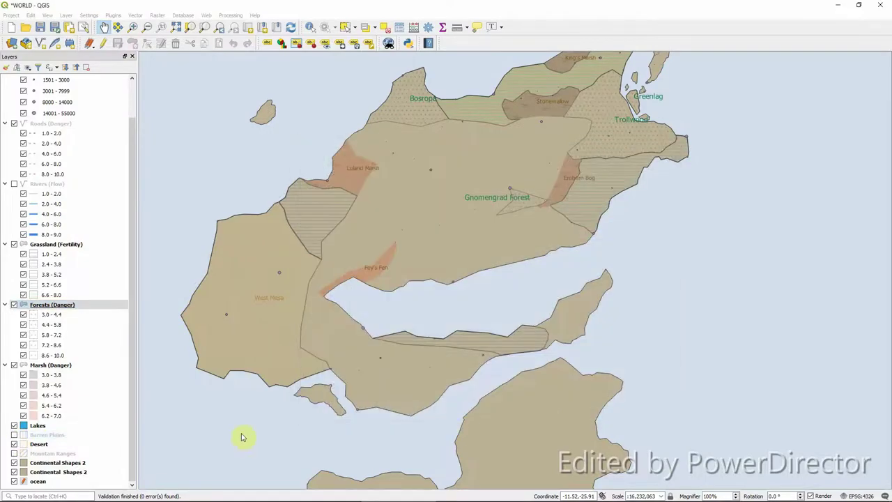
click(14, 435)
click(14, 439)
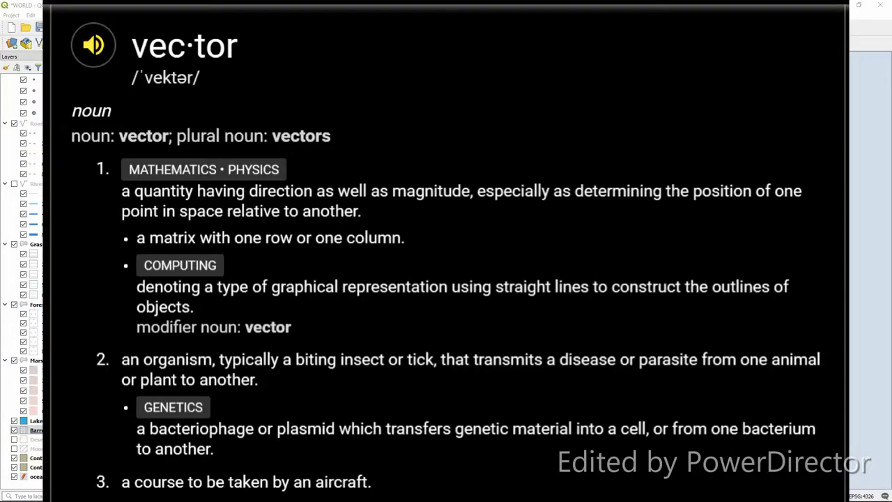
click(15, 445)
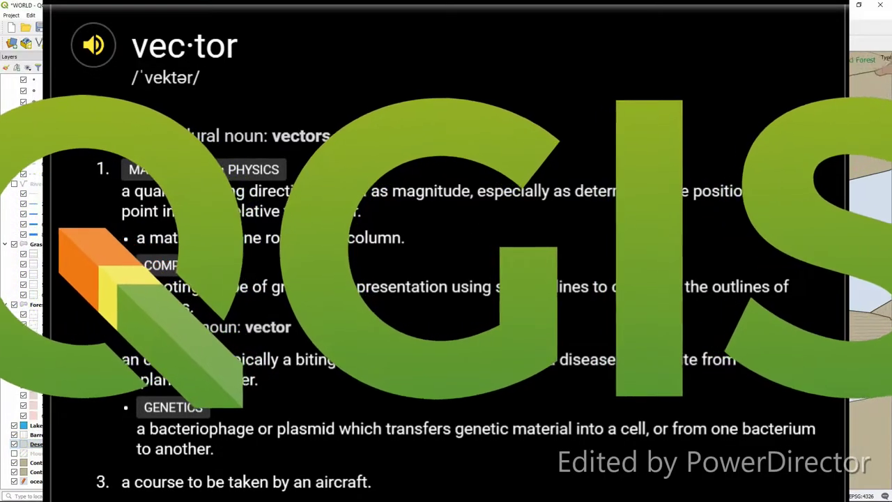
Step: Zoom in and pan the map toward N. Bularag
scroll(488, 272, up, 3)
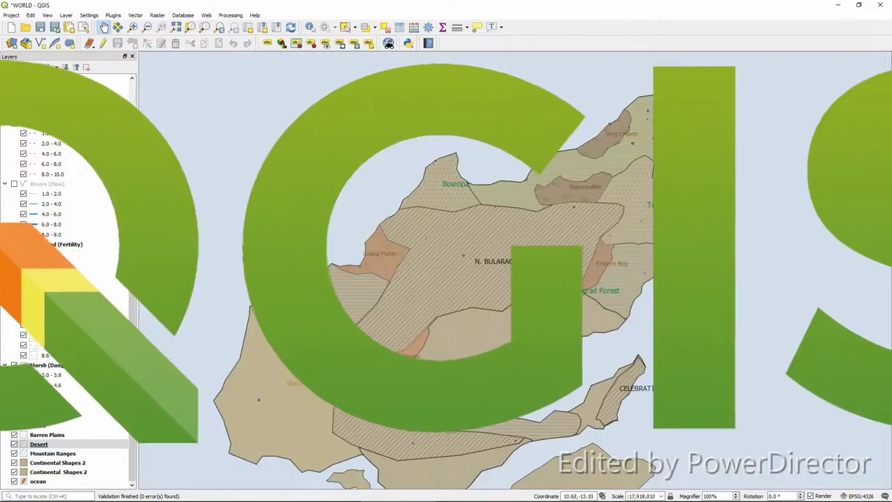
drag(466, 377, 449, 318)
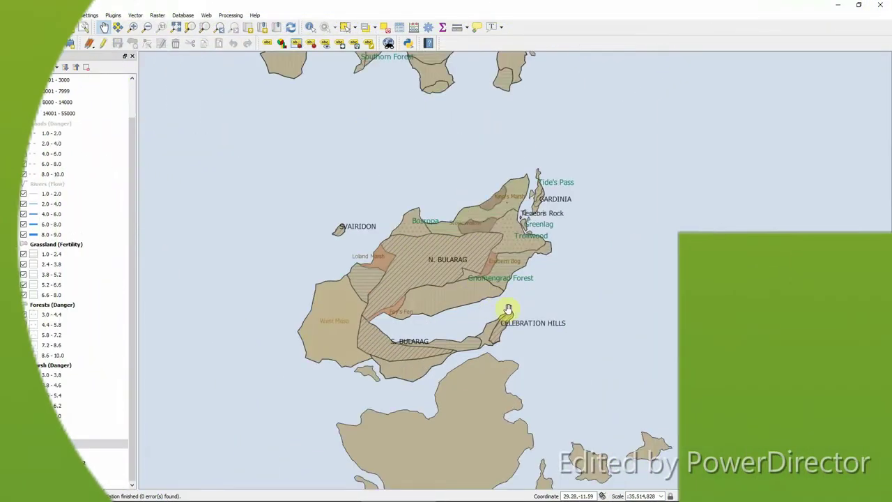
scroll(516, 264, up, 3)
scroll(498, 261, up, 2)
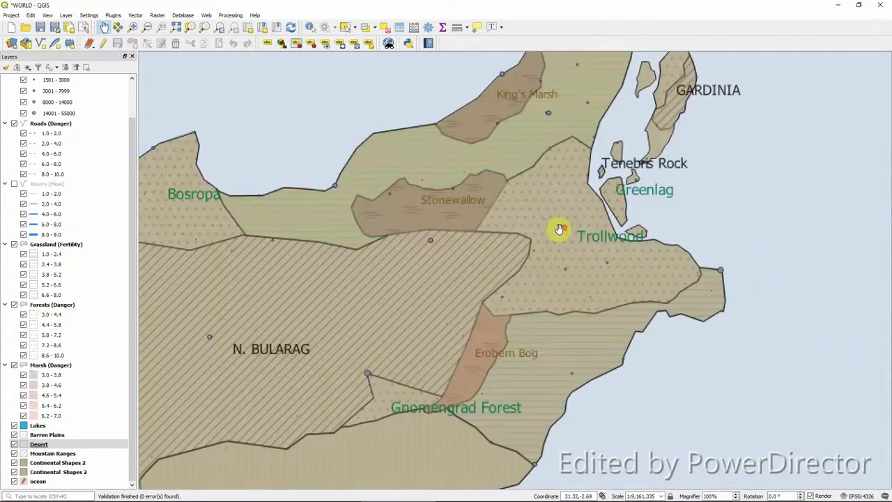
scroll(637, 221, up, 1)
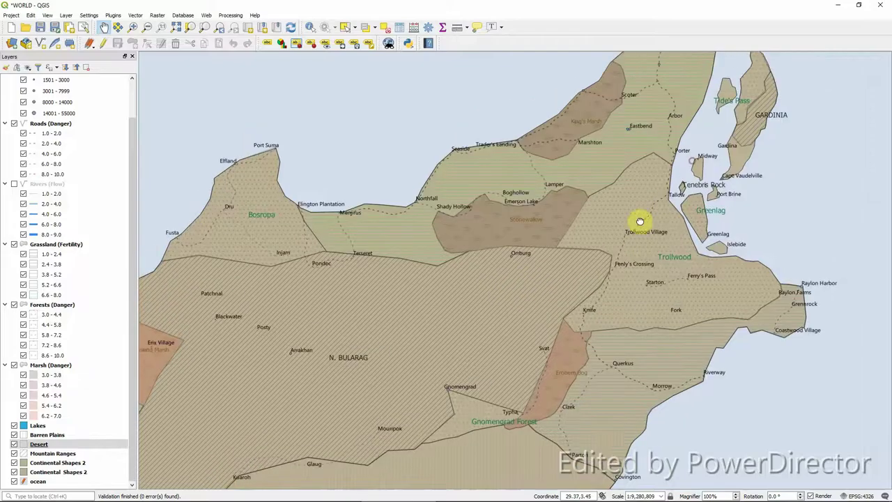
scroll(588, 207, up, 1)
Step: Open the attribute table of the Rivers (Flow) layer
right_click(45, 184)
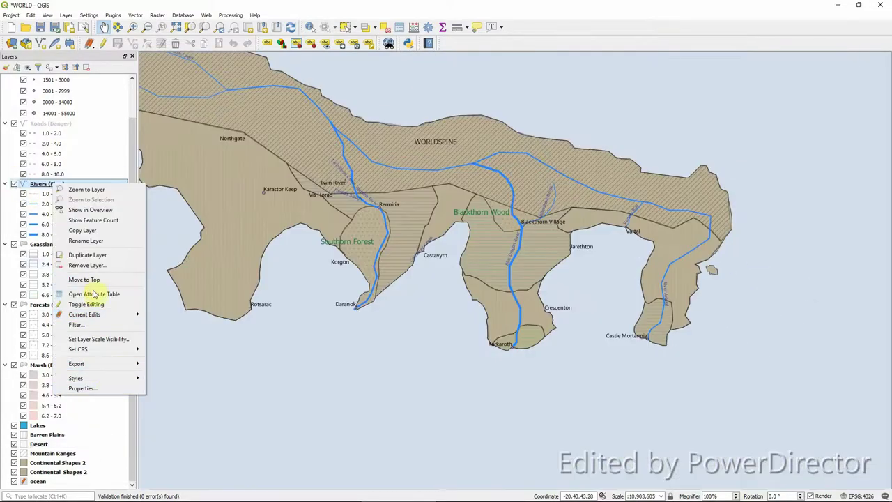
click(94, 293)
click(571, 68)
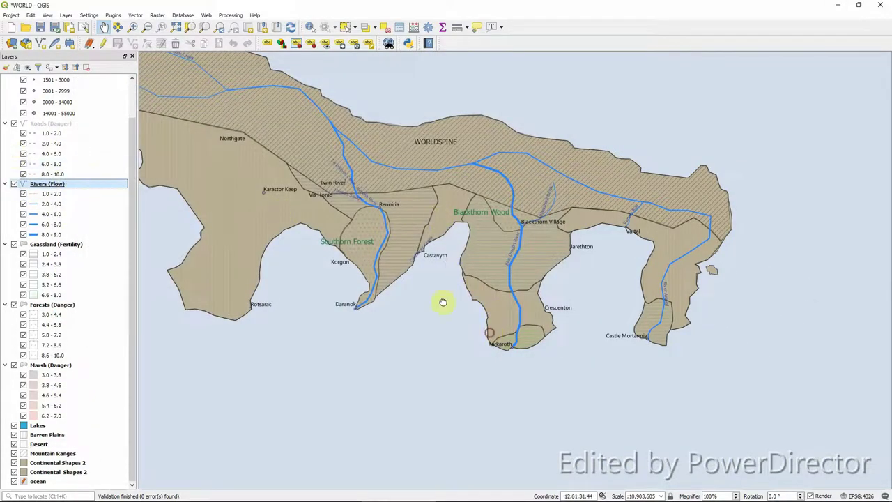
right_click(46, 185)
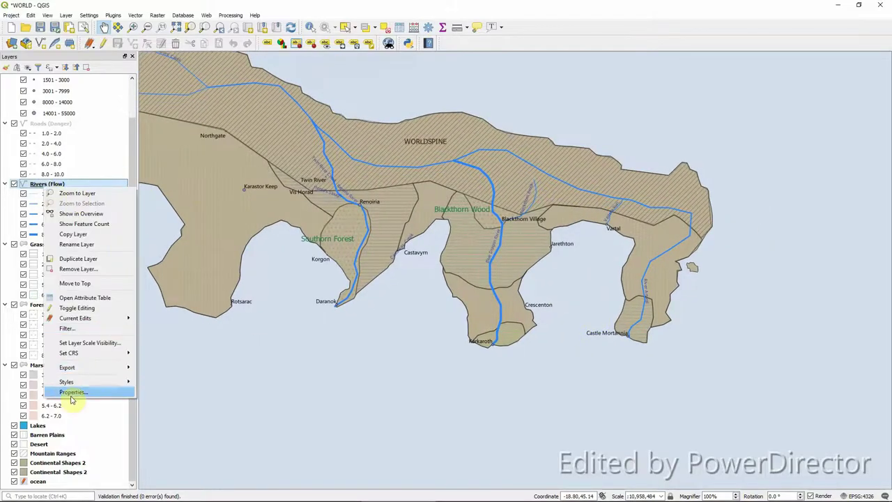
click(90, 295)
Step: Scroll through the rivers' FLOW values in the attribute table
scroll(207, 193, down, 8)
scroll(202, 307, down, 4)
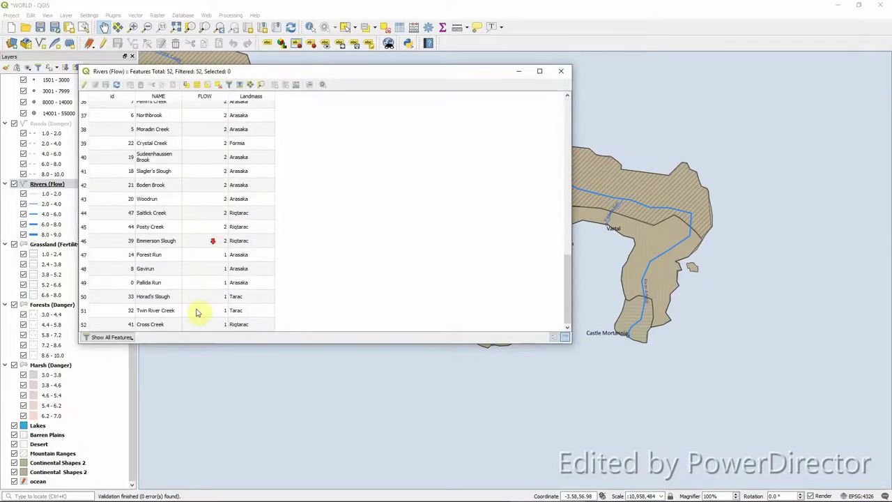
scroll(201, 309, up, 3)
scroll(205, 307, up, 5)
scroll(209, 244, up, 4)
scroll(217, 180, down, 12)
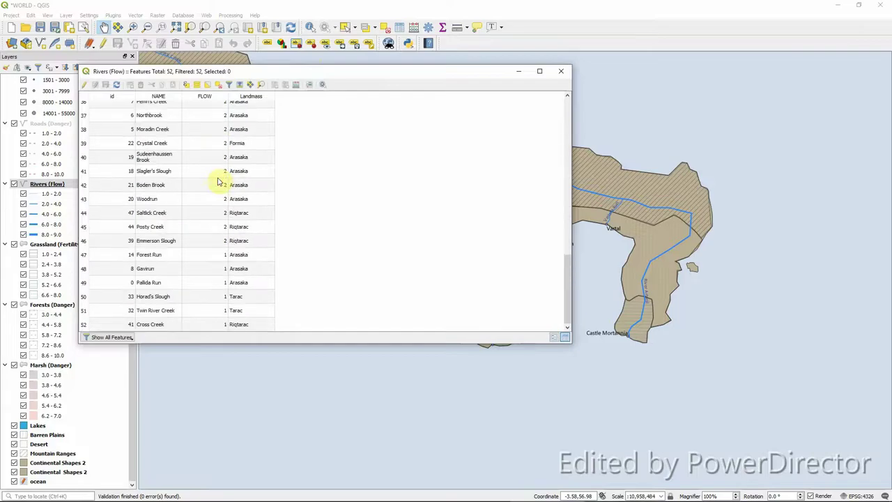
scroll(225, 237, up, 3)
scroll(230, 239, down, 3)
scroll(209, 293, up, 4)
scroll(205, 303, up, 4)
scroll(205, 264, up, 4)
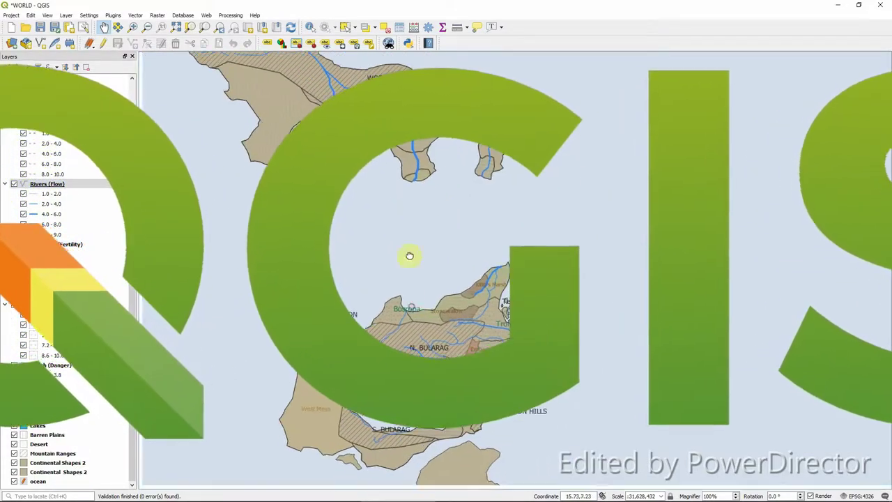
Step: Zoom the map in on the river network around N. Bularag
scroll(482, 225, up, 2)
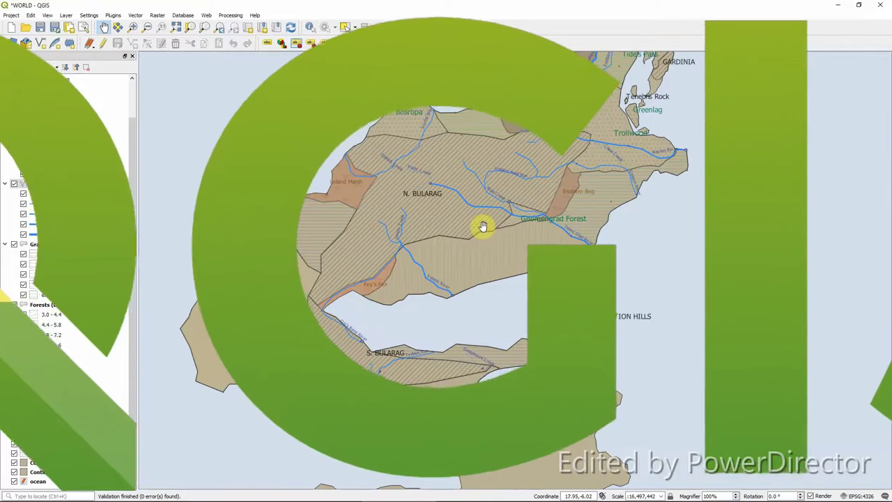
scroll(471, 195, up, 2)
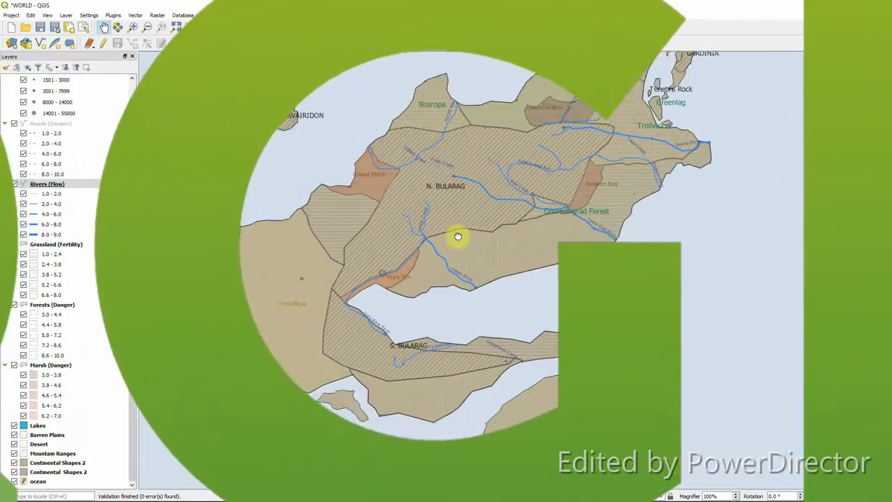
scroll(504, 179, up, 2)
scroll(574, 304, up, 1)
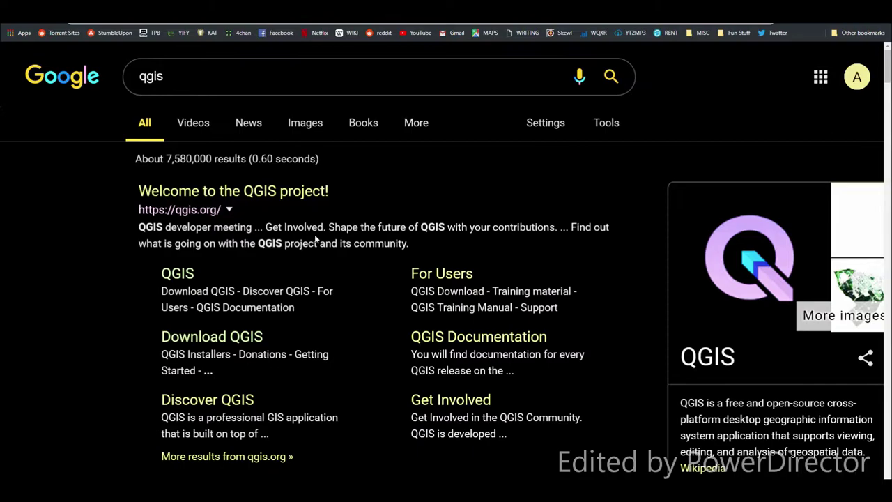
Step: Go to qgis.org from the Google results and scroll down its homepage
click(178, 275)
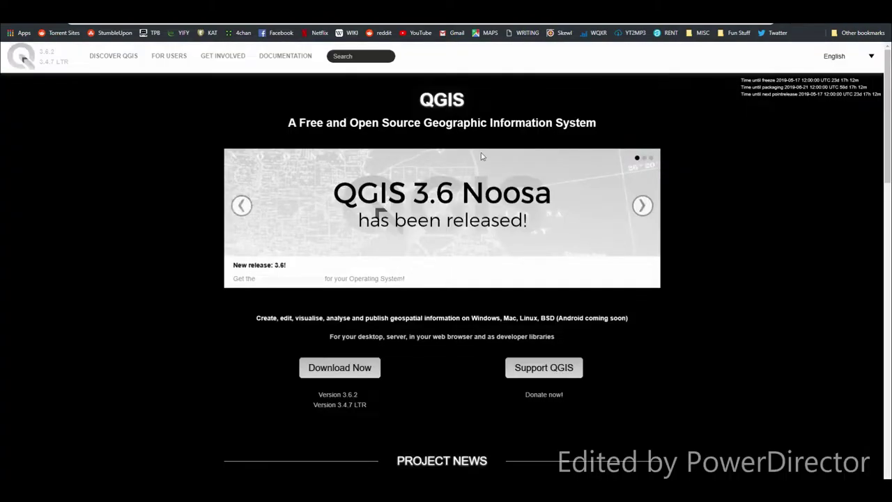
scroll(325, 201, down, 2)
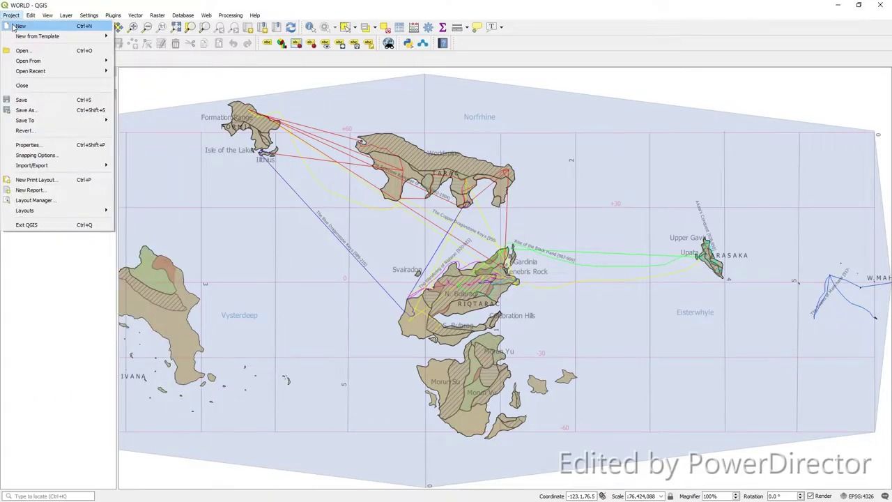
Step: Start a blank Untitled Project with Project > New
click(12, 25)
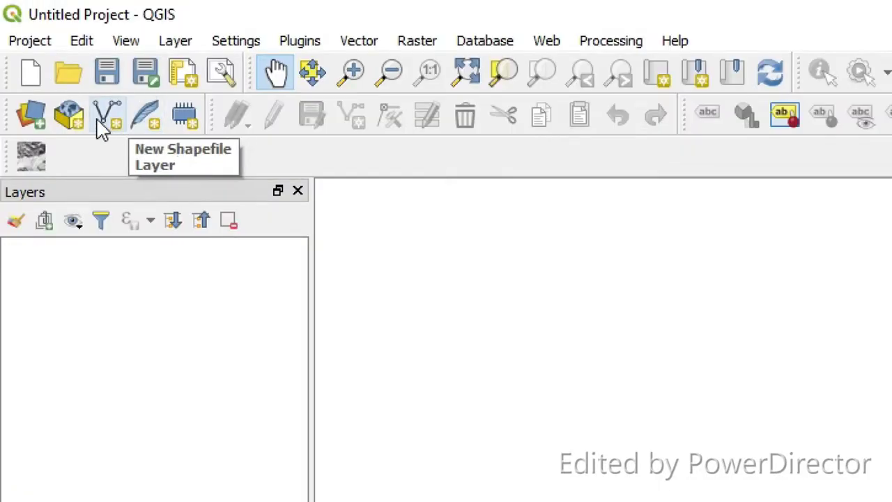
Step: Create a Polygon shapefile layer named OCEAN and add it to the layer list
click(106, 117)
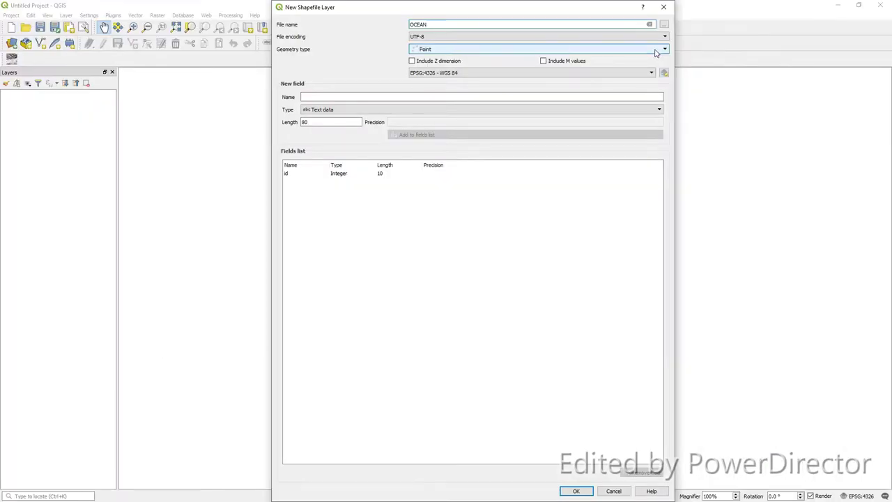
click(656, 50)
click(542, 72)
click(343, 98)
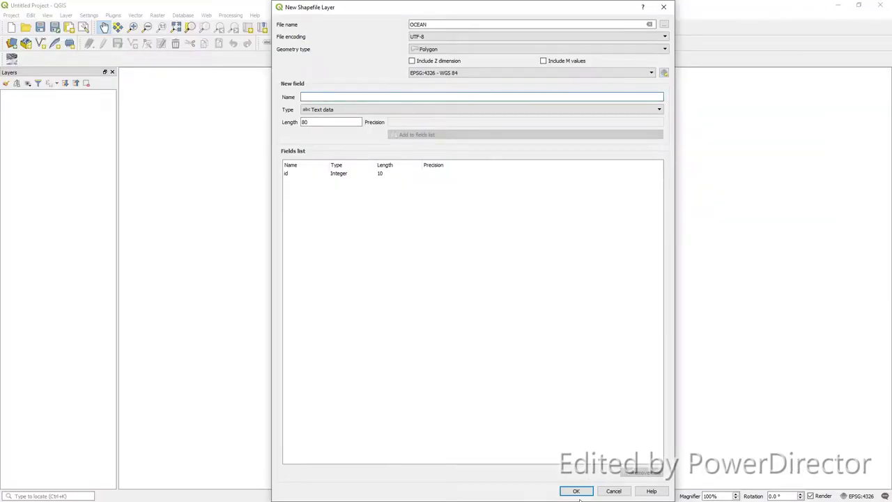
click(576, 492)
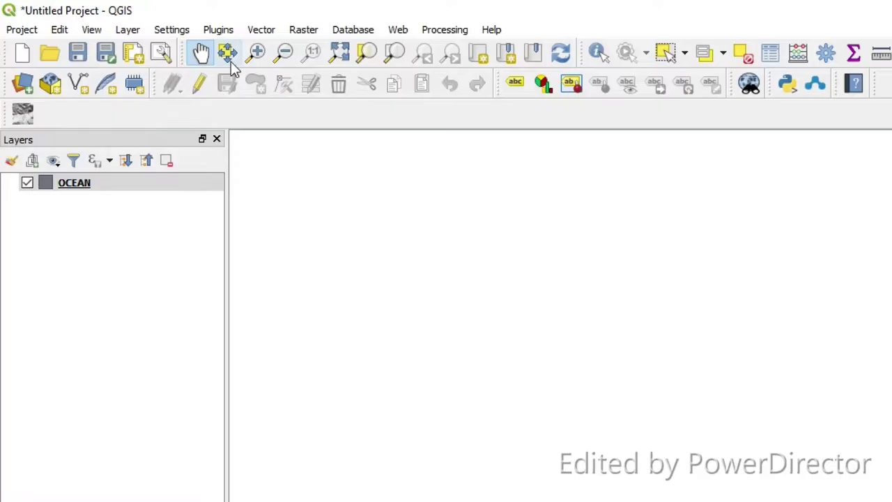
Step: With OCEAN in edit mode, draw a four-vertex polygon and accept its attributes
click(201, 84)
click(258, 84)
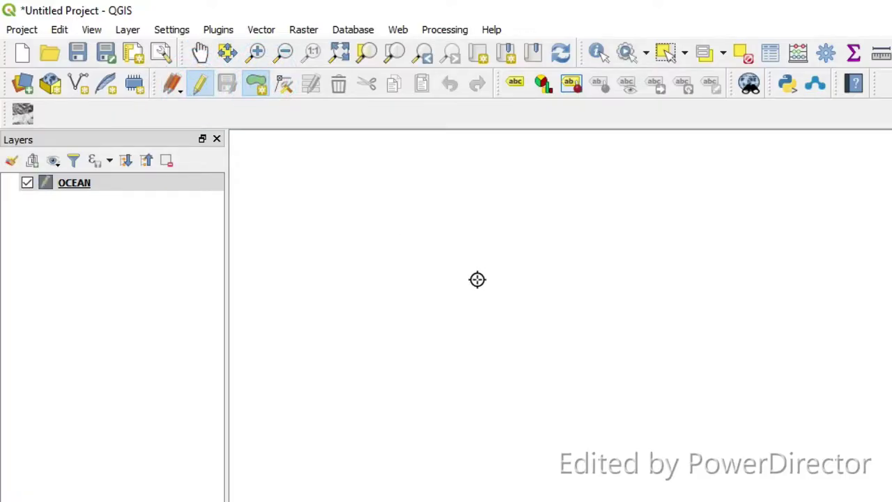
click(249, 145)
click(616, 196)
click(439, 377)
click(161, 367)
right_click(162, 195)
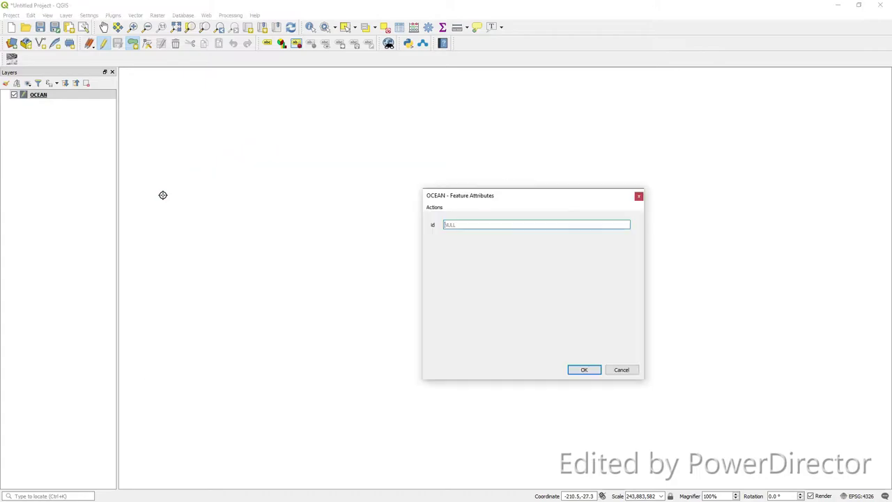
click(595, 373)
key(ctrl+shift+m)
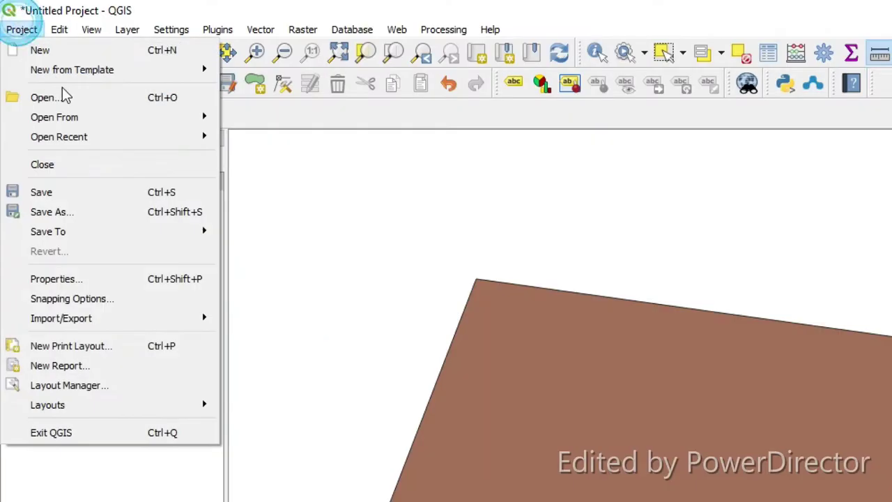
Step: Set the project CRS to World_Mercator, filtering the list with 'merca'
click(117, 282)
click(366, 97)
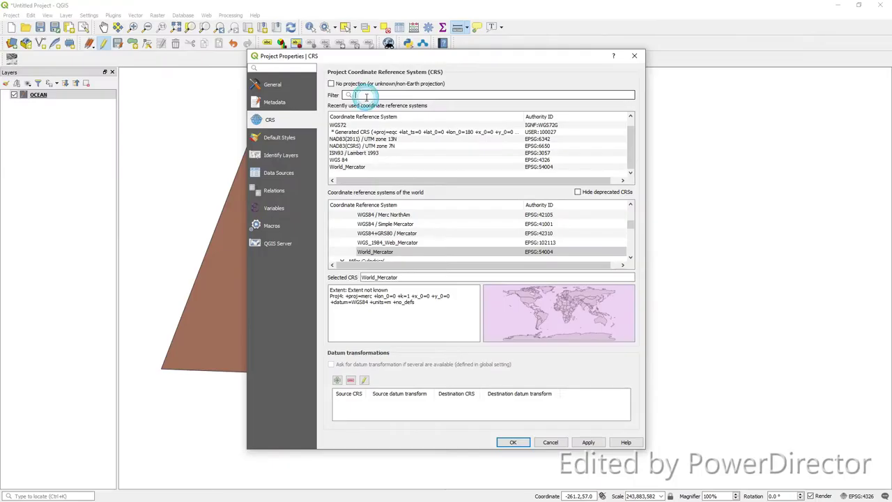
text(merca)
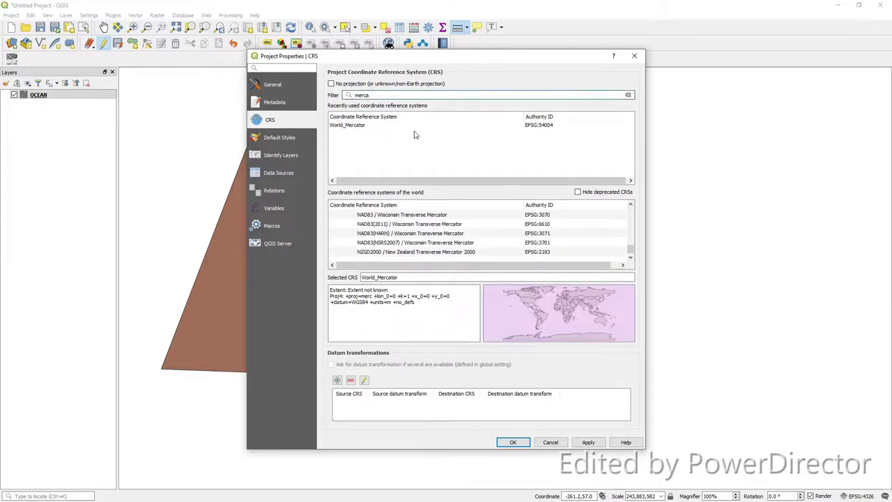
click(353, 128)
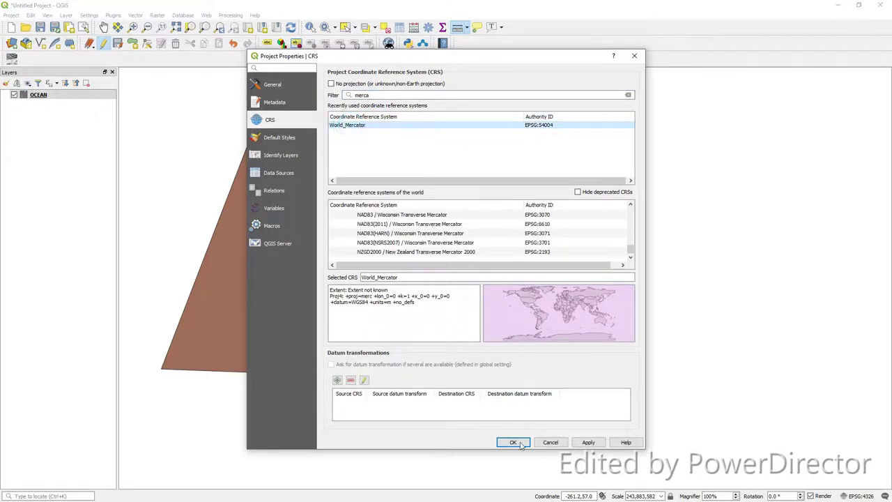
click(588, 443)
click(513, 442)
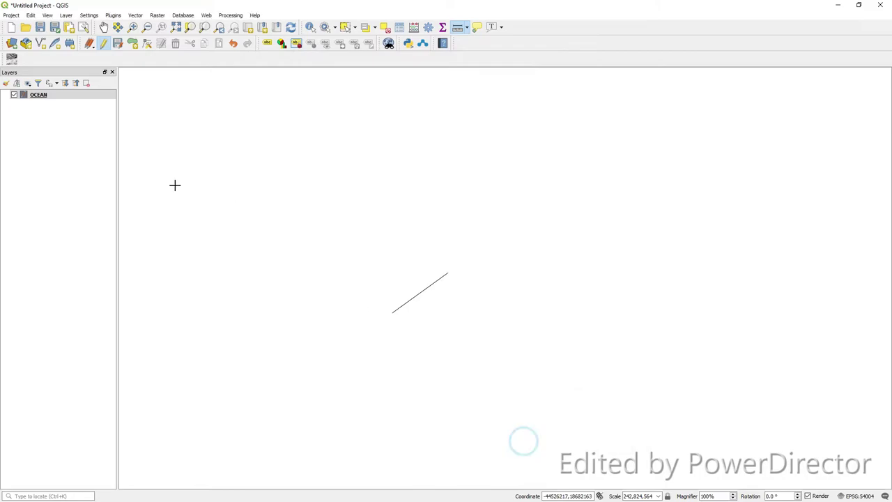
Step: Assign World_Mercator as the OCEAN layer's CRS
right_click(57, 97)
mouse_move(81, 254)
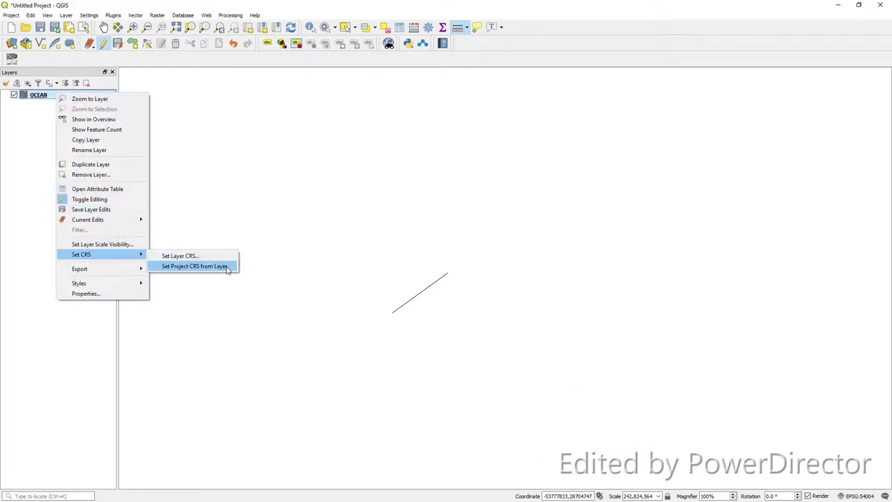
click(181, 256)
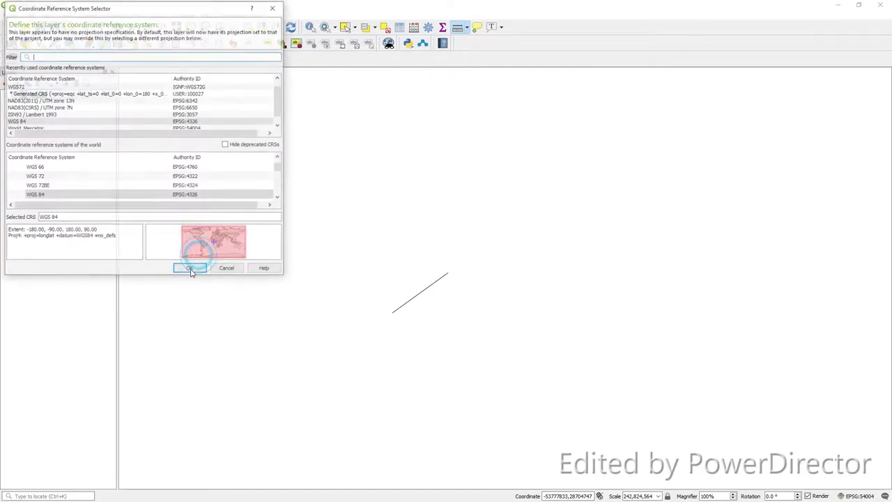
click(41, 127)
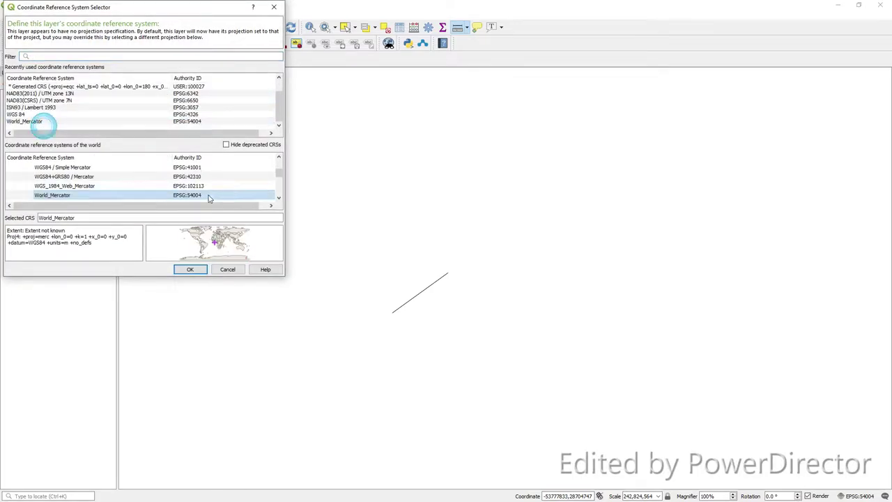
click(190, 270)
right_click(43, 93)
Step: Zoom to the OCEAN layer and measure a distance across the map
key(Escape)
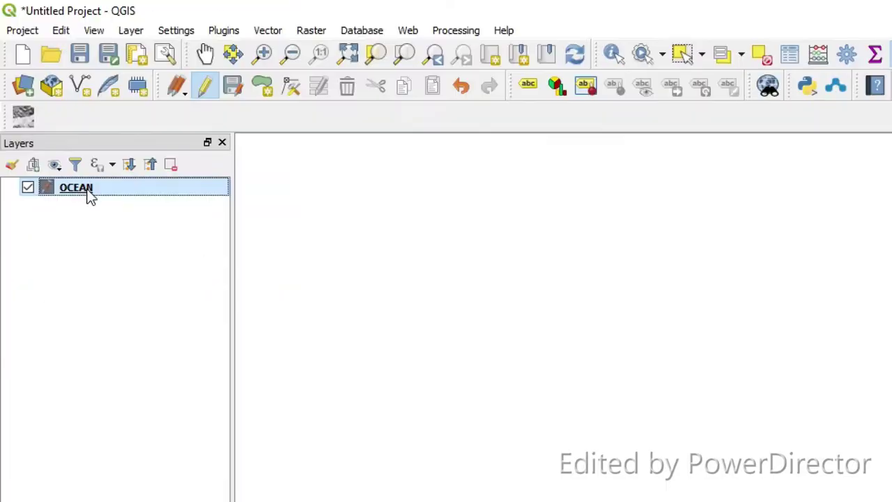
right_click(90, 196)
click(138, 198)
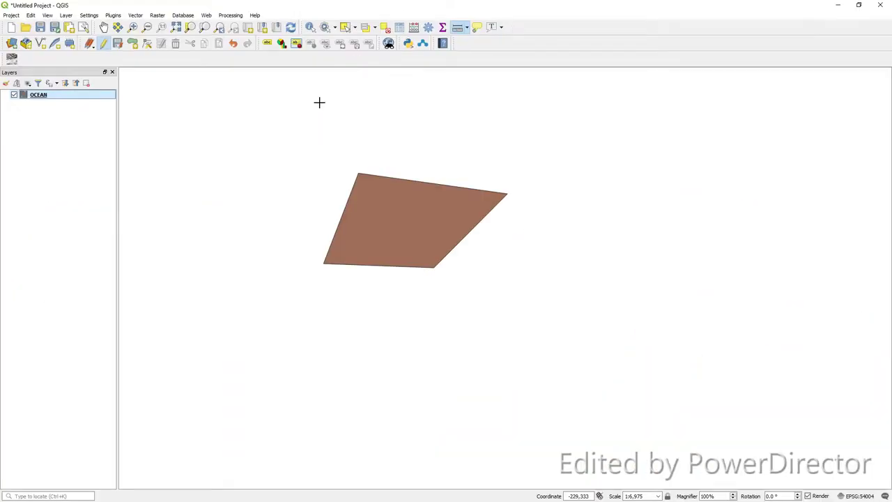
click(319, 102)
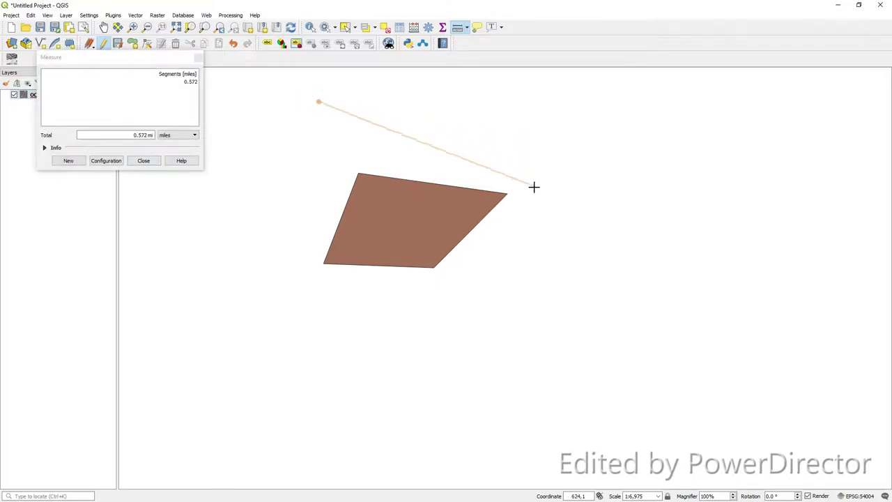
right_click(507, 184)
click(143, 161)
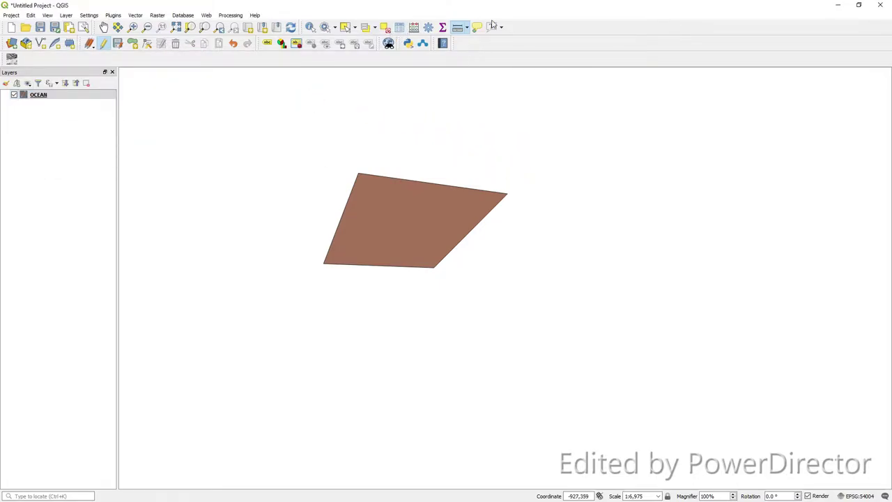
Step: Delete the skewed ocean polygon and draw a rectangular one in its place
click(144, 42)
mouse_move(226, 102)
mouse_down()
mouse_move(508, 349)
mouse_move(562, 353)
mouse_up()
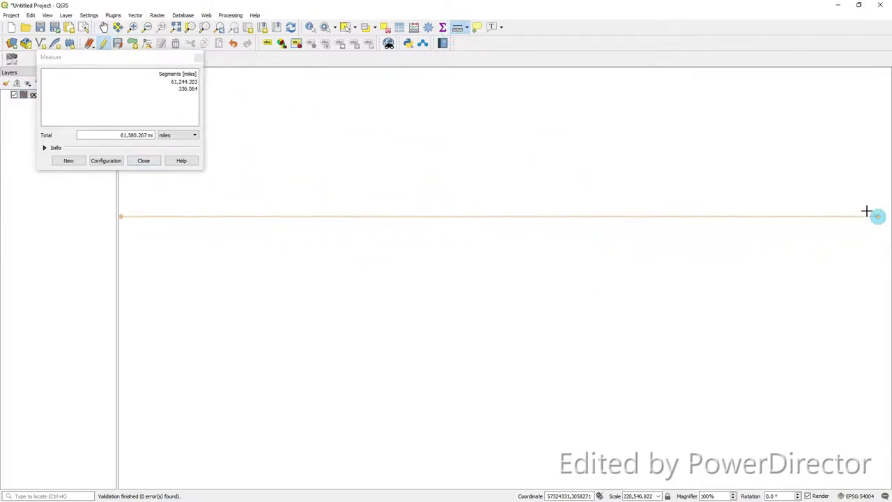
right_click(39, 95)
key(ctrl+.)
click(135, 90)
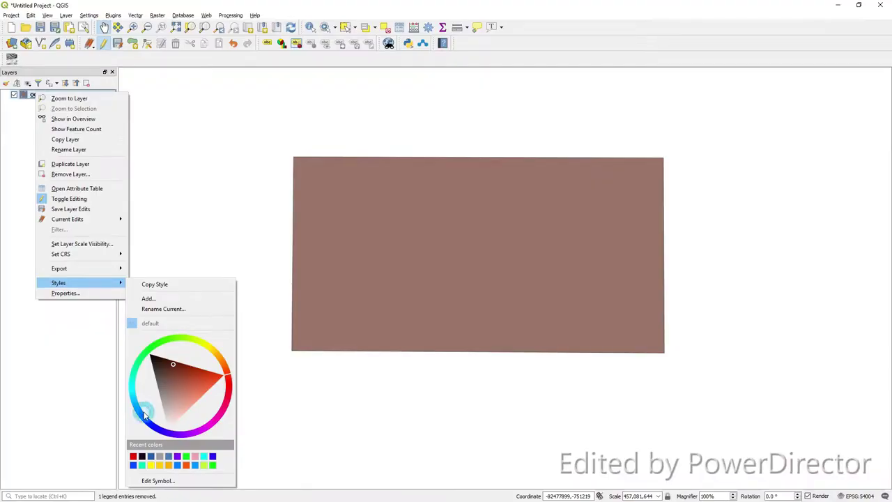
Step: Pick a light blue fill for OCEAN on the colour wheel
drag(144, 415, 142, 414)
click(139, 413)
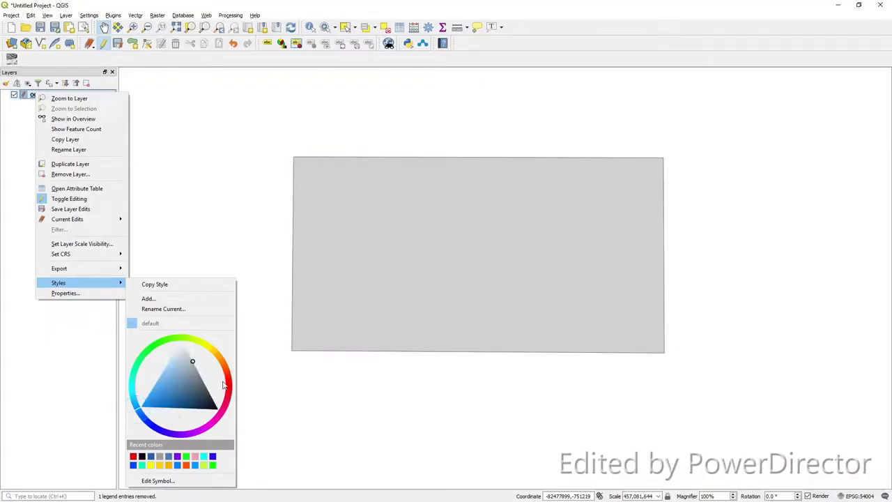
click(147, 397)
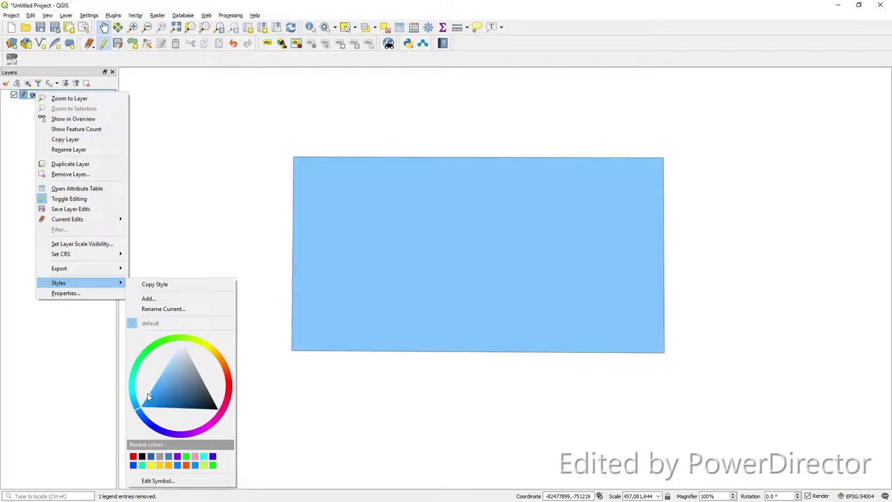
click(140, 414)
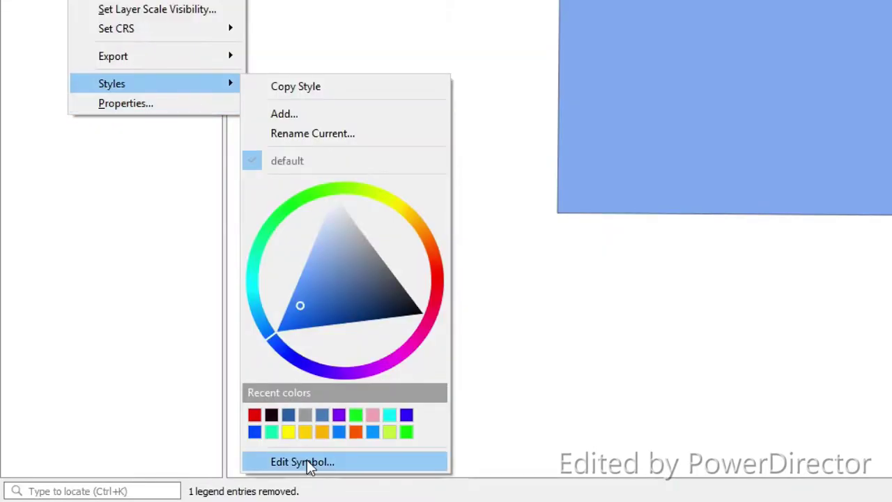
Step: Lower the OCEAN fill opacity to 37.4% in Edit Symbol and apply it
click(307, 460)
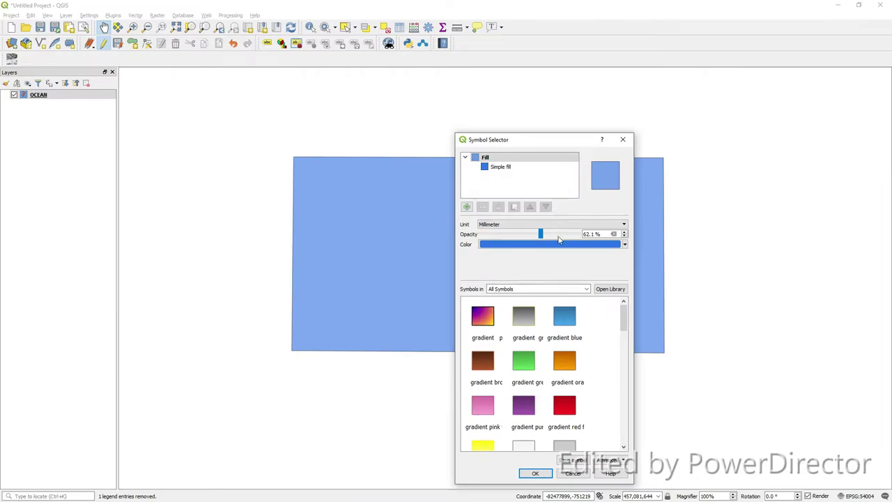
drag(558, 239, 594, 239)
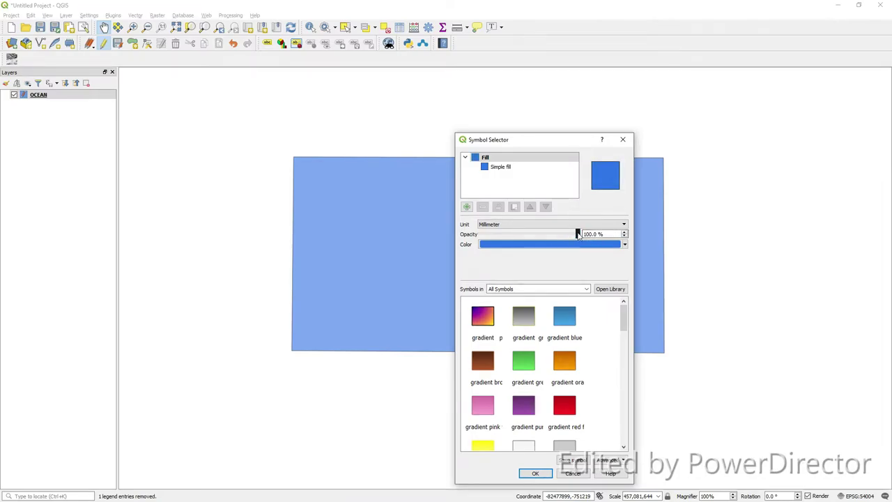
drag(578, 236, 517, 239)
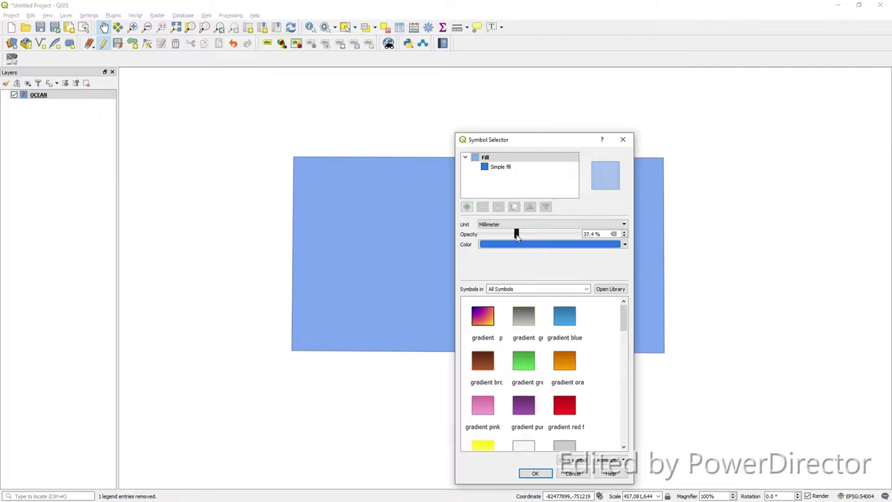
click(534, 474)
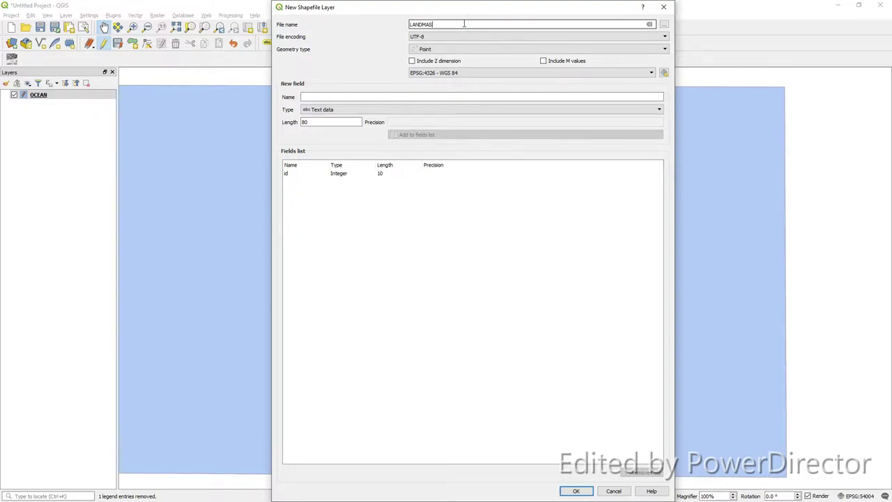
Step: Set LANDMASS to Polygon geometry, add a text field NAME, and create the layer
click(462, 49)
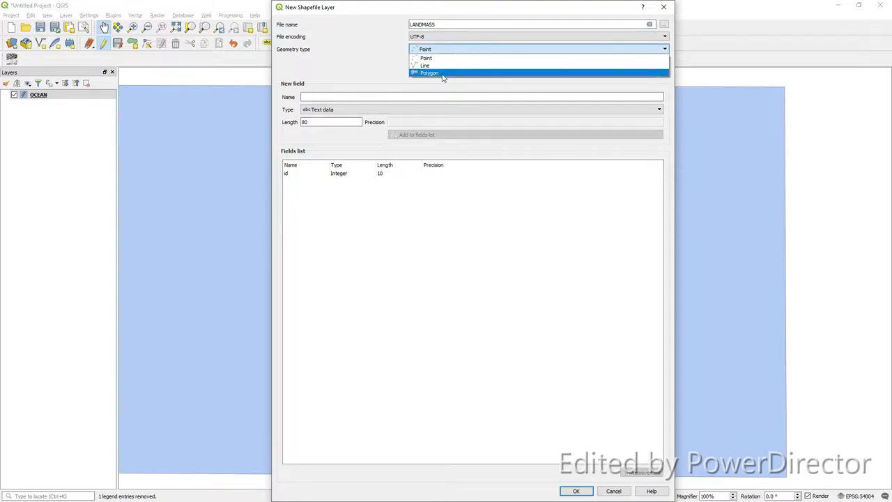
click(443, 72)
click(390, 99)
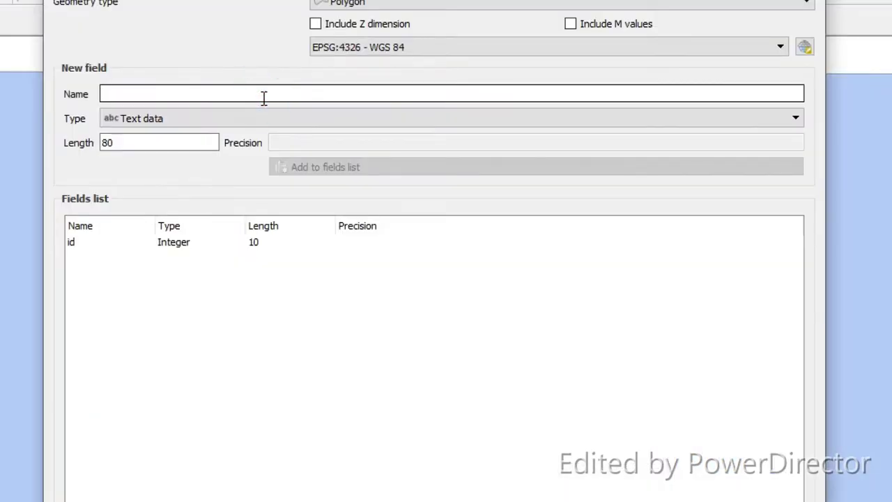
text(NAME)
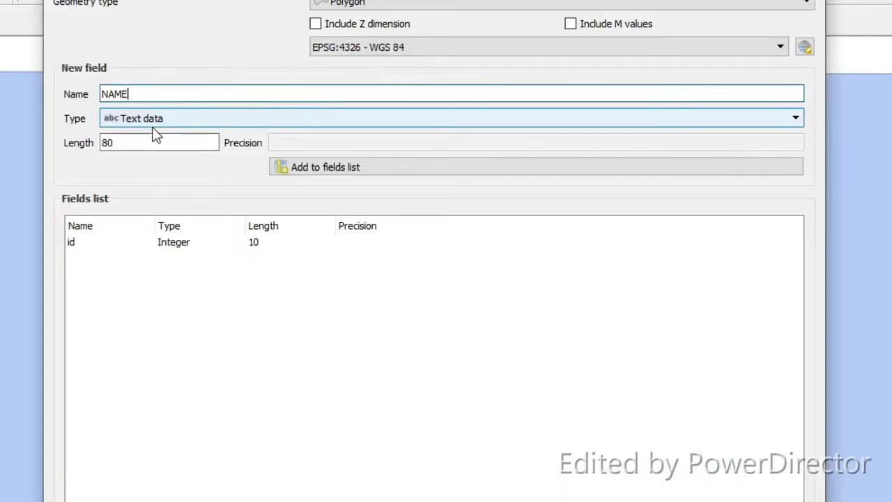
click(152, 124)
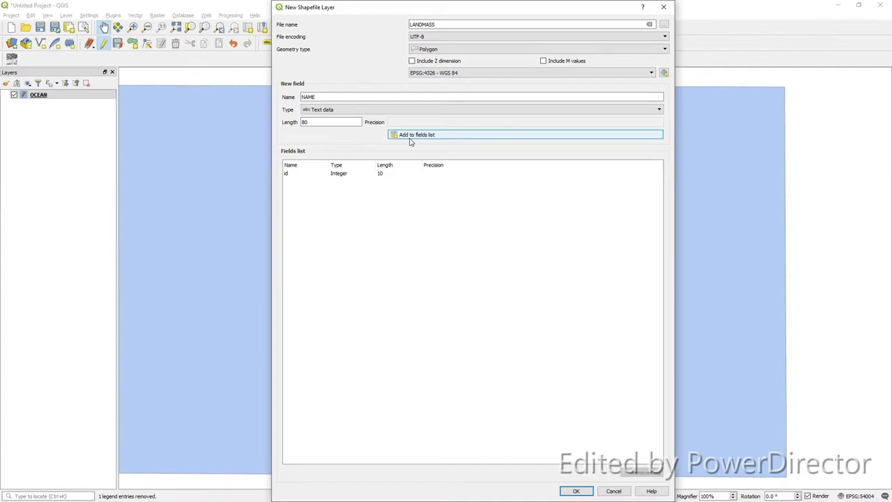
click(411, 137)
click(578, 493)
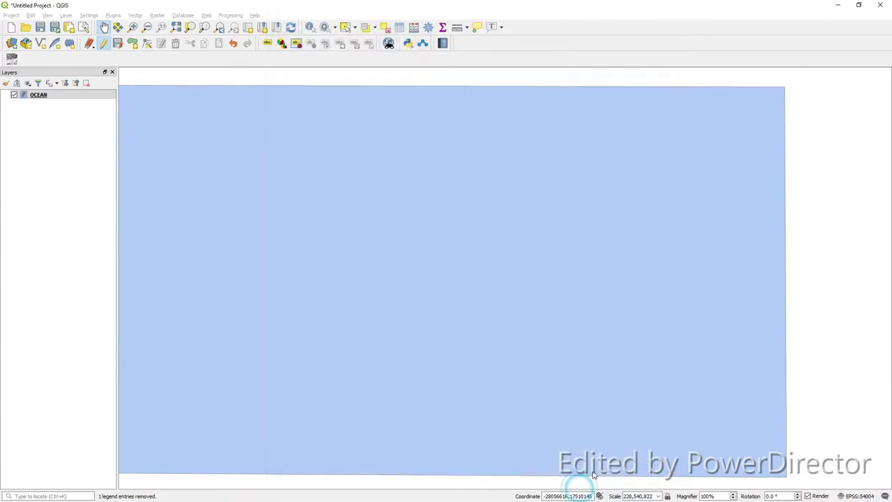
Step: Start editing LANDMASS and outline the first three-vertex landmass
click(103, 43)
click(133, 43)
click(225, 269)
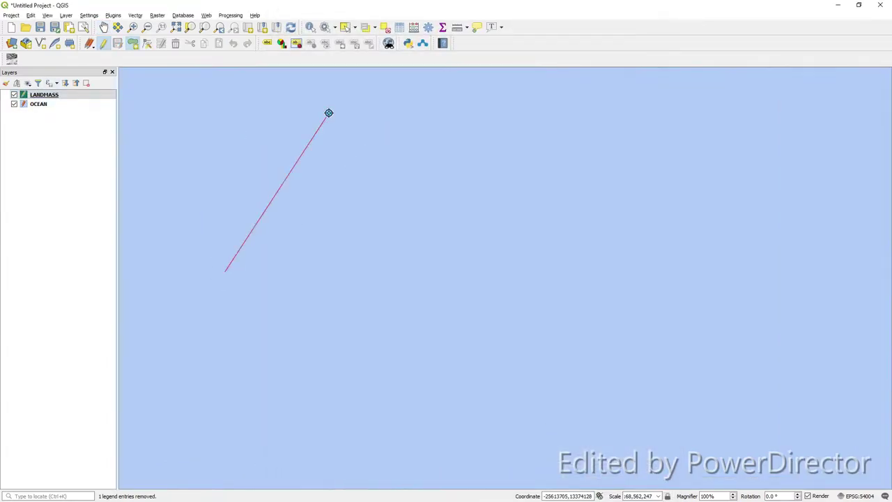
click(358, 93)
click(697, 93)
right_click(416, 384)
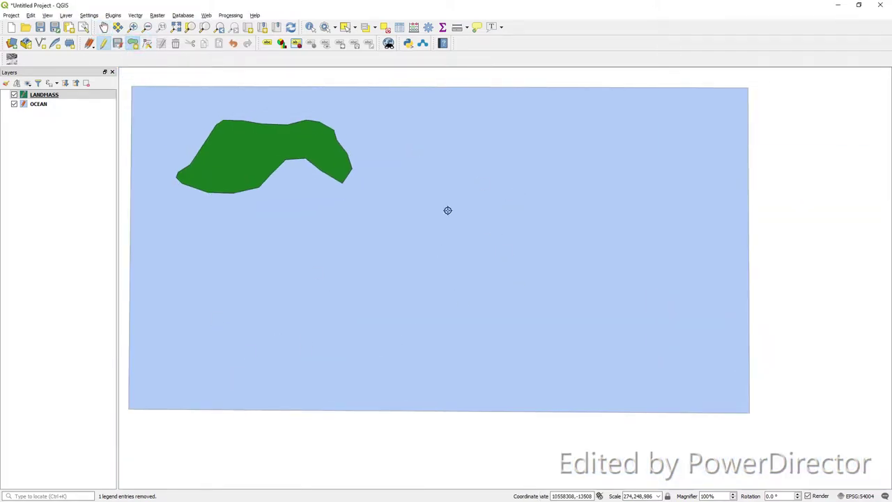
Step: Trace the northern and eastern coast of the second landmass
click(610, 209)
click(490, 114)
click(551, 173)
click(631, 187)
click(649, 222)
click(604, 272)
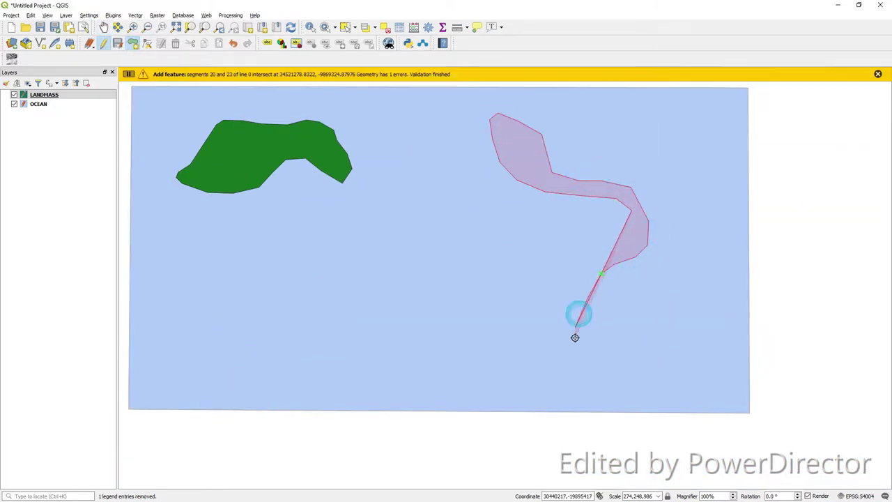
Step: Extend the second landmass with a southwest lobe, then finish and save it
click(518, 303)
click(460, 293)
click(432, 282)
click(484, 253)
click(558, 259)
click(573, 244)
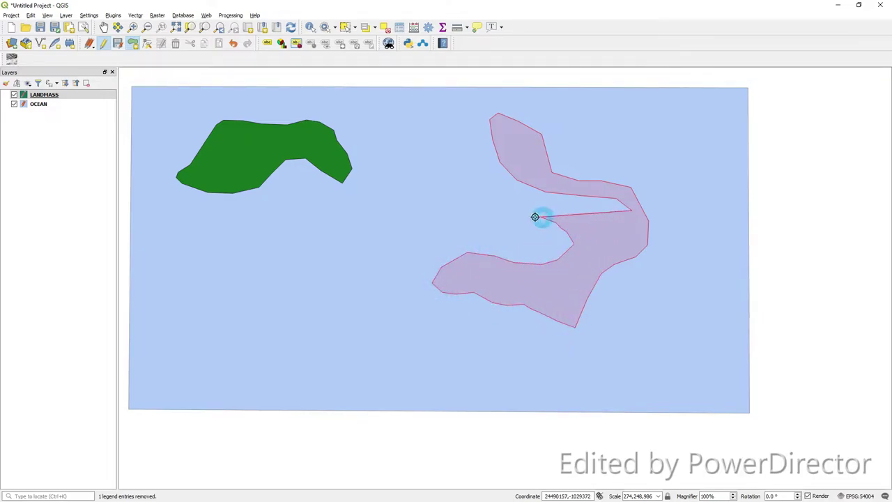
click(510, 179)
right_click(538, 147)
key(Return)
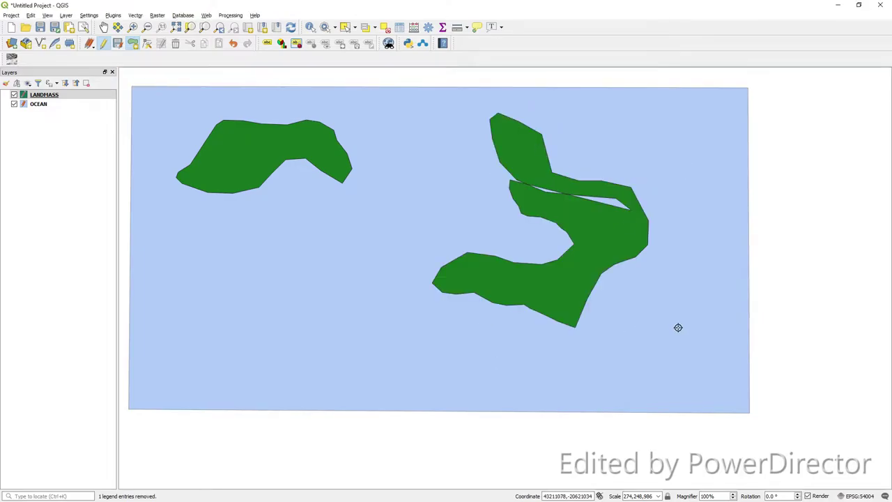
Step: Outline and save a small landmass in the lower-right ocean
click(658, 329)
click(688, 318)
click(717, 328)
click(727, 357)
click(714, 372)
right_click(692, 375)
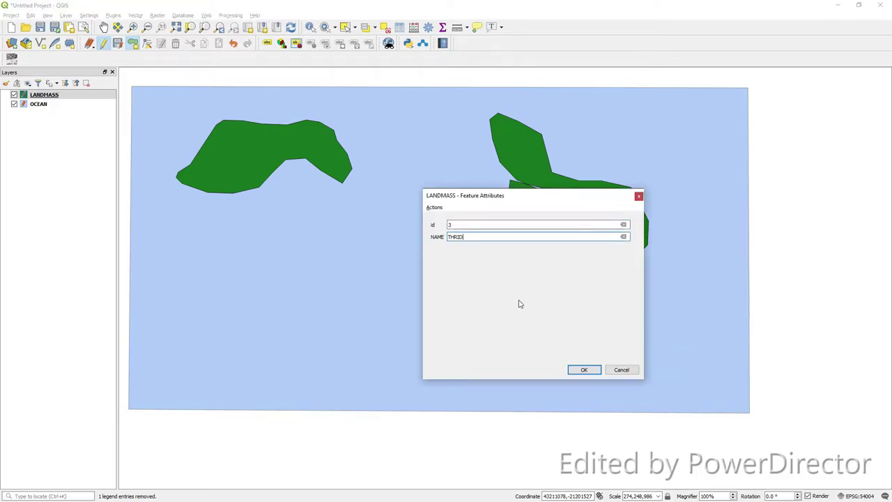
key(Return)
Step: Discard a stray triangle sketch, then outline and save another western landmass
right_click(357, 269)
key(Escape)
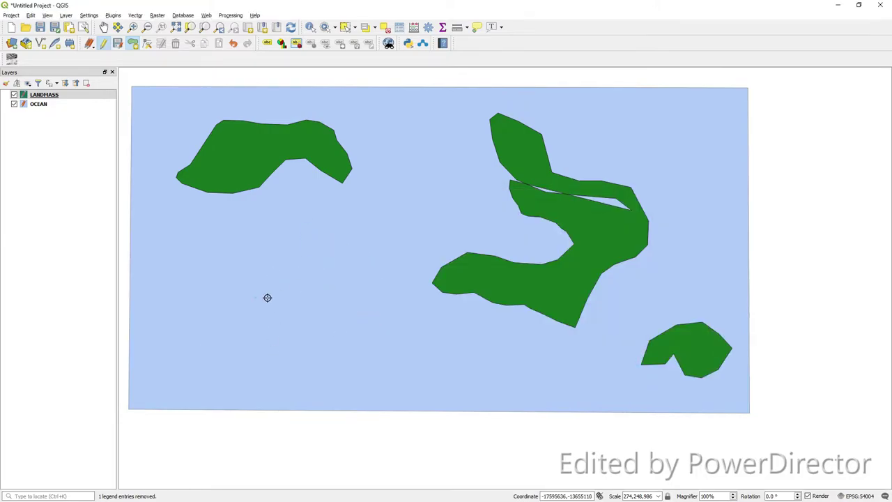
click(273, 299)
click(294, 312)
click(261, 395)
click(221, 366)
right_click(219, 328)
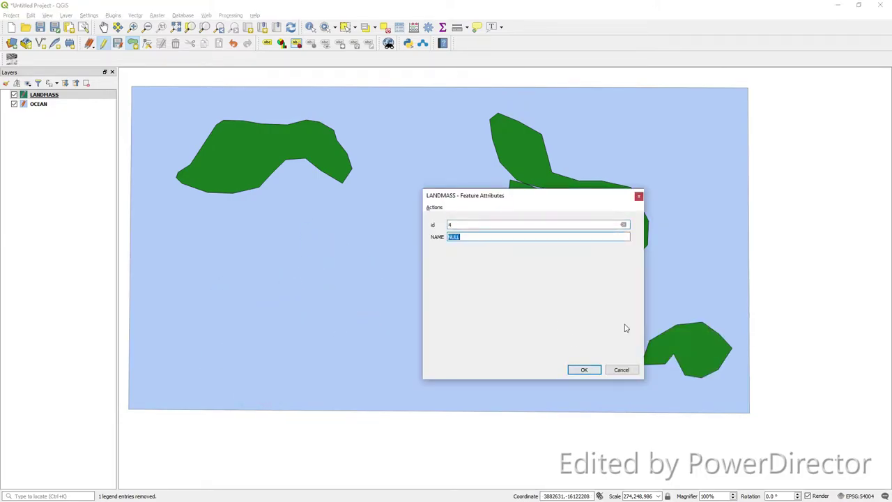
key(Return)
click(147, 43)
scroll(434, 209, up, 2)
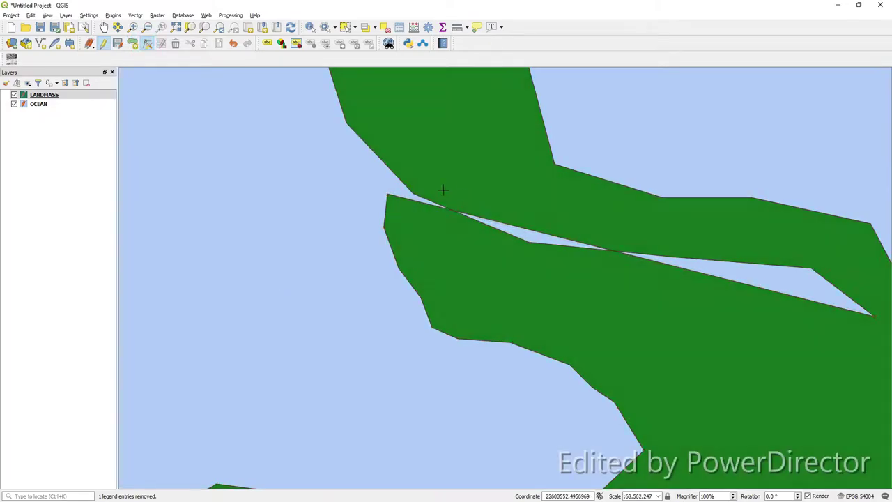
Step: Delete the overlapping vertices and the spiky top vertices of the south-west island
key(Delete)
key(Delete)
scroll(522, 200, down, 5)
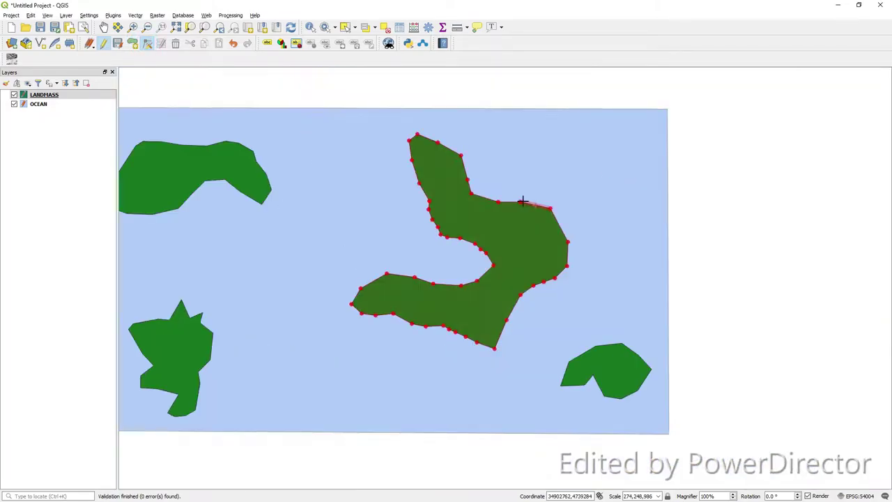
scroll(523, 237, up, 3)
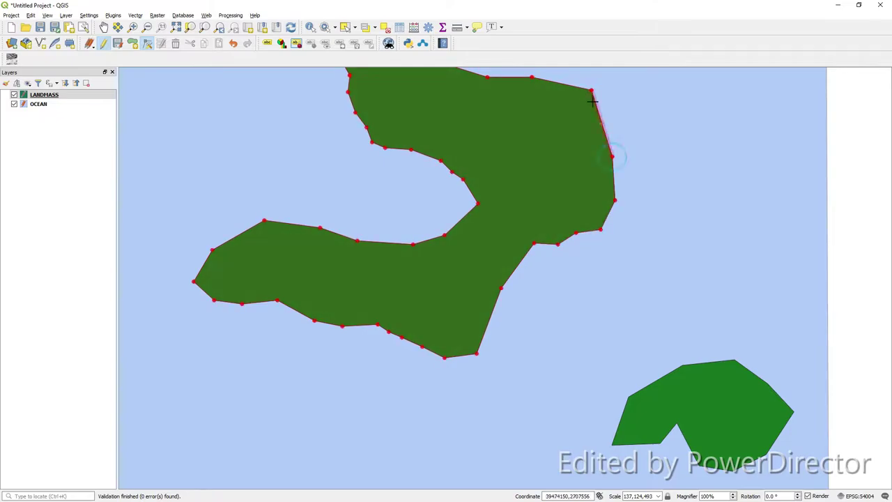
scroll(599, 132, down, 1)
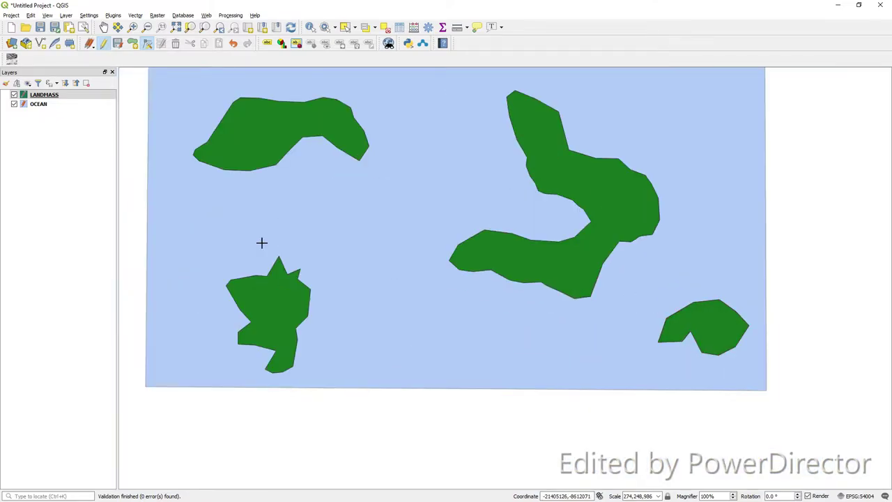
drag(293, 256, 319, 313)
key(Delete)
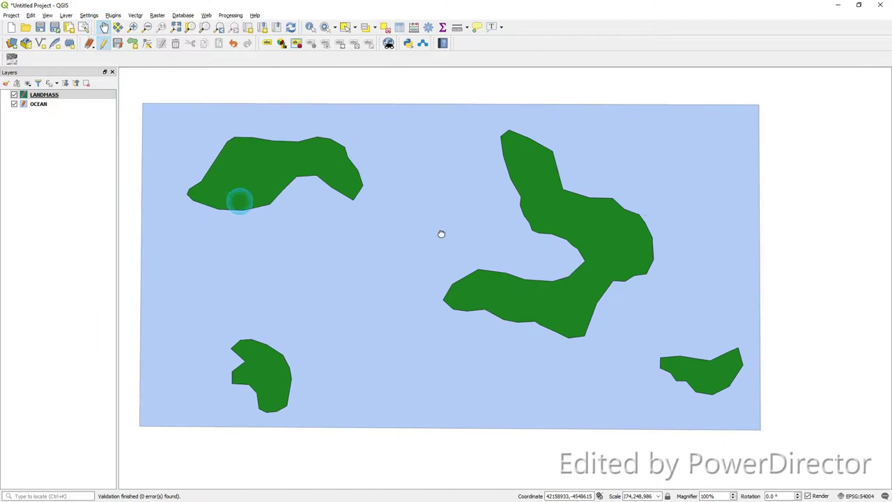
Step: Change the LANDMASS symbology fill colour to olive green #2a6212
right_click(44, 94)
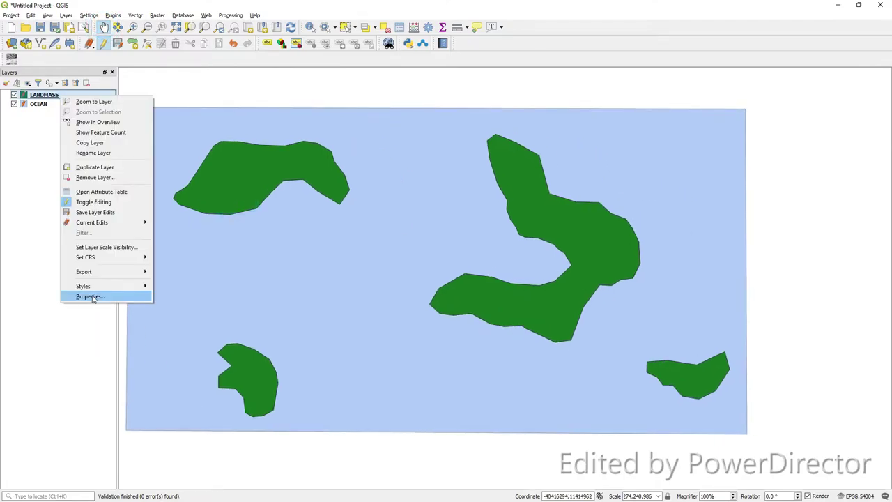
click(91, 295)
click(547, 196)
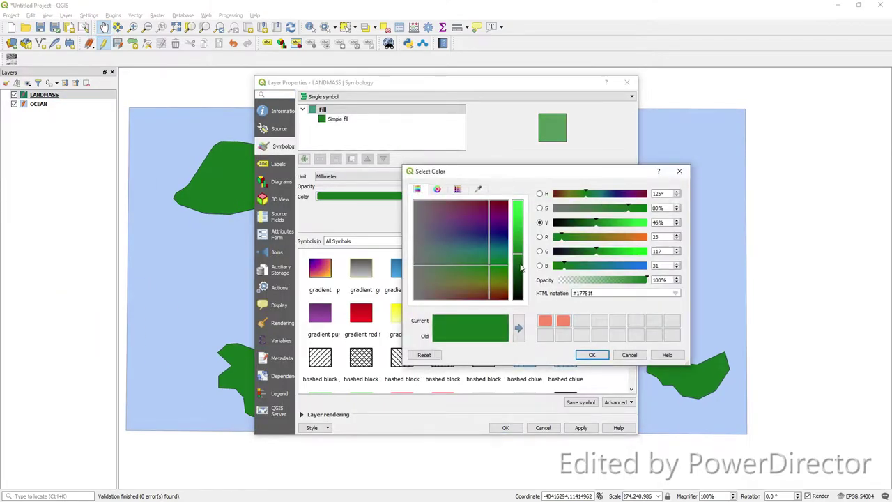
click(540, 236)
mouse_move(563, 237)
mouse_down()
mouse_move(572, 254)
mouse_move(586, 255)
mouse_move(563, 271)
mouse_up()
drag(621, 211, 634, 215)
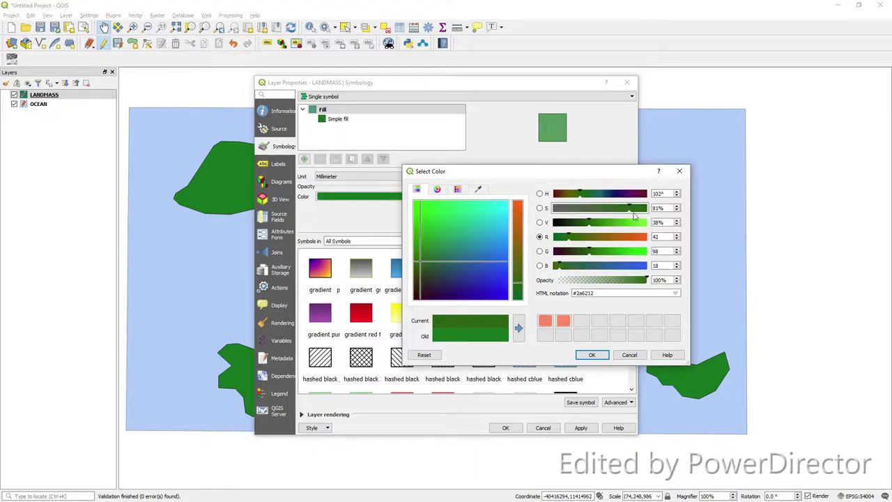
drag(578, 195, 570, 195)
click(592, 355)
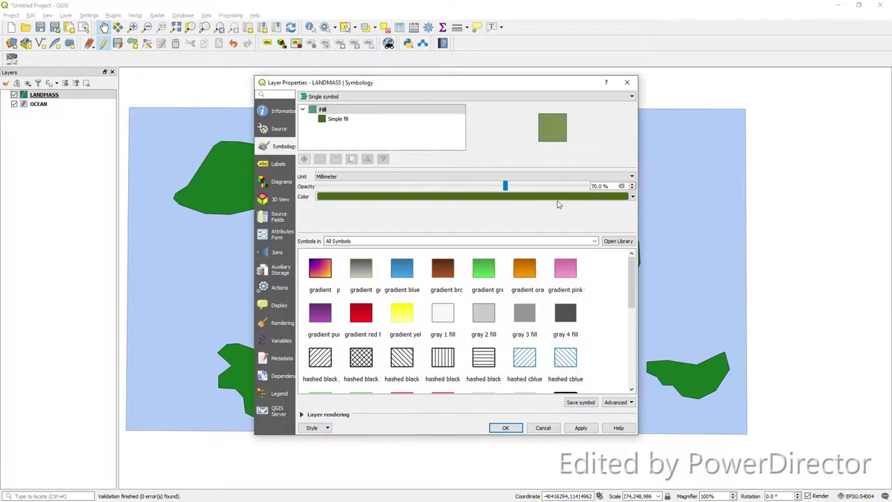
click(506, 427)
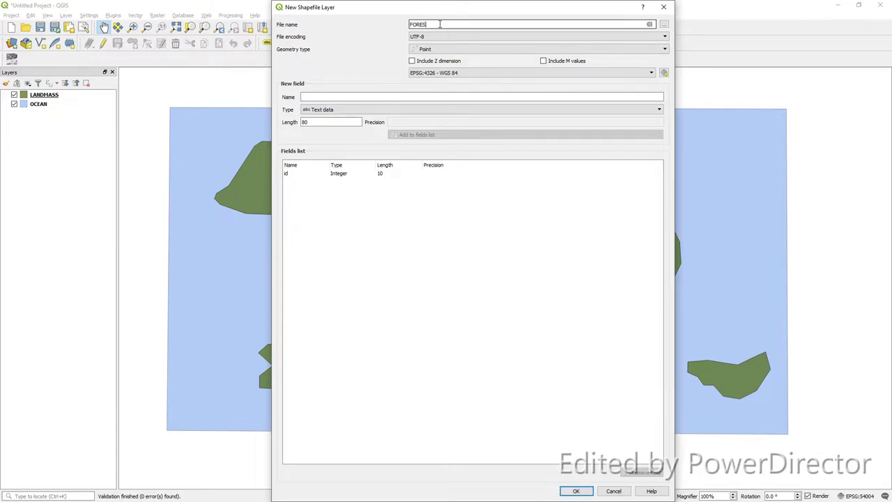
Step: Create the FORESTS polygon layer with NAME and whole-number DANGER fields
click(472, 49)
click(472, 74)
click(398, 97)
text(NAME)
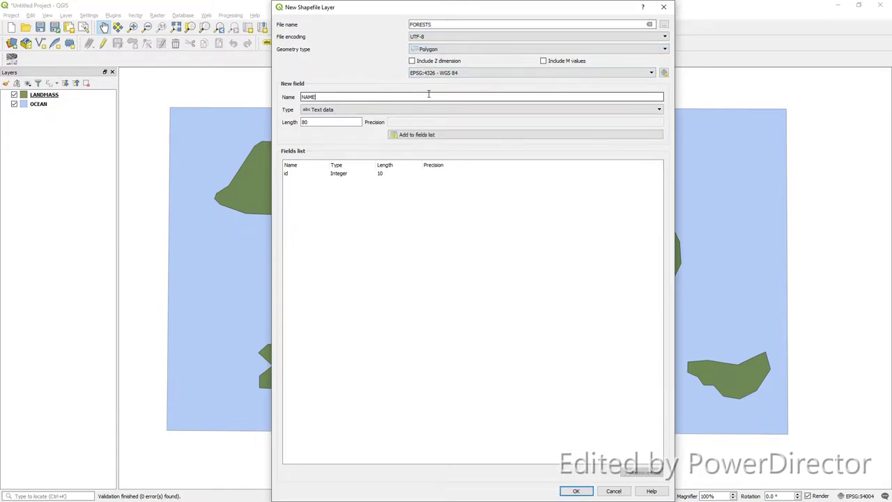
click(416, 135)
text(DATE)
click(318, 110)
click(416, 134)
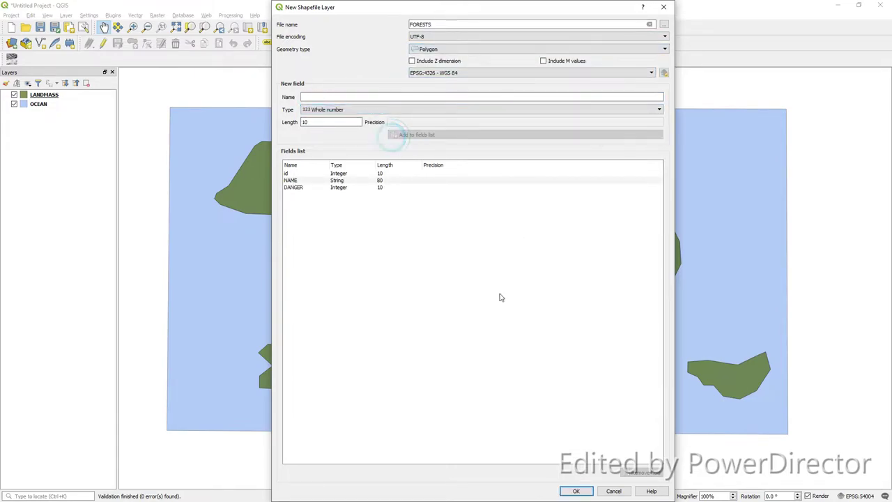
click(576, 491)
Step: Create the MARSHES polygon layer with NAME and whole-number DANGER fields
click(41, 45)
text(M)
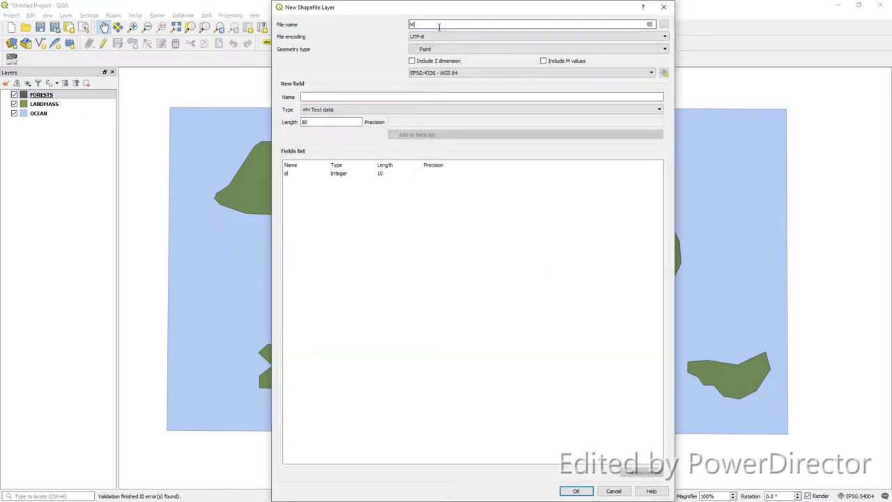
text(ARSHES)
click(470, 48)
click(470, 49)
click(429, 72)
click(378, 96)
text(NAME)
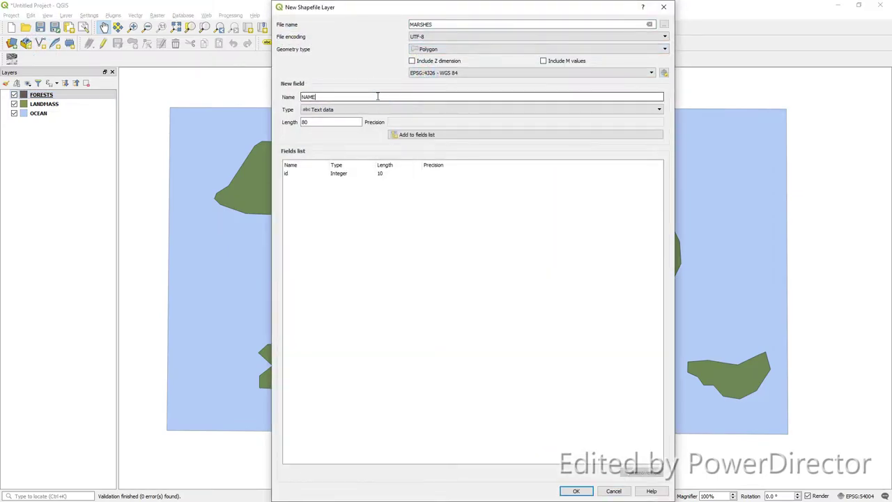
click(416, 135)
click(309, 96)
text(DANGER)
click(327, 120)
click(416, 135)
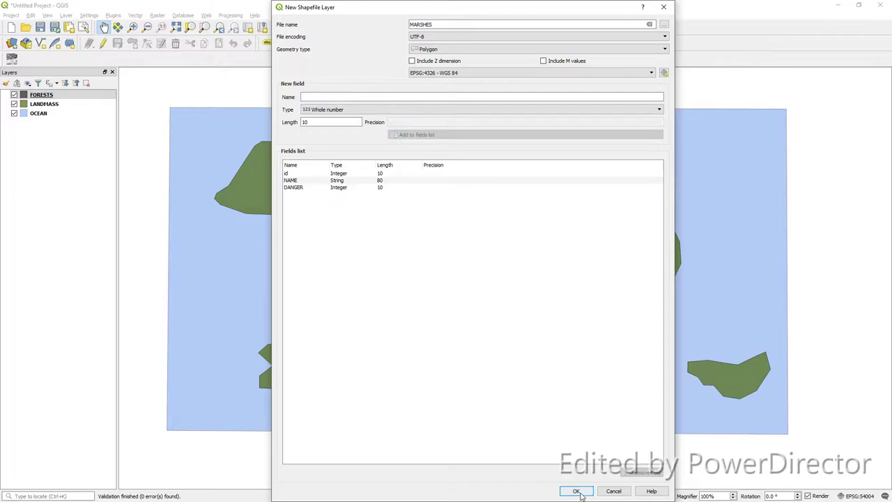
click(576, 491)
Step: Create the MOUNTAIN RANGES polygon layer with a NAME field
click(39, 45)
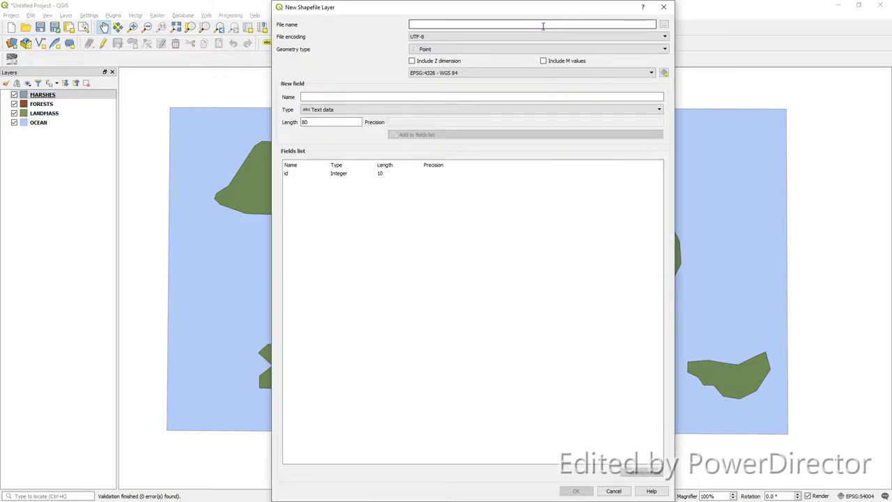
text(MOUNTAIN RANGES)
click(591, 51)
click(588, 66)
click(430, 96)
text(NAME)
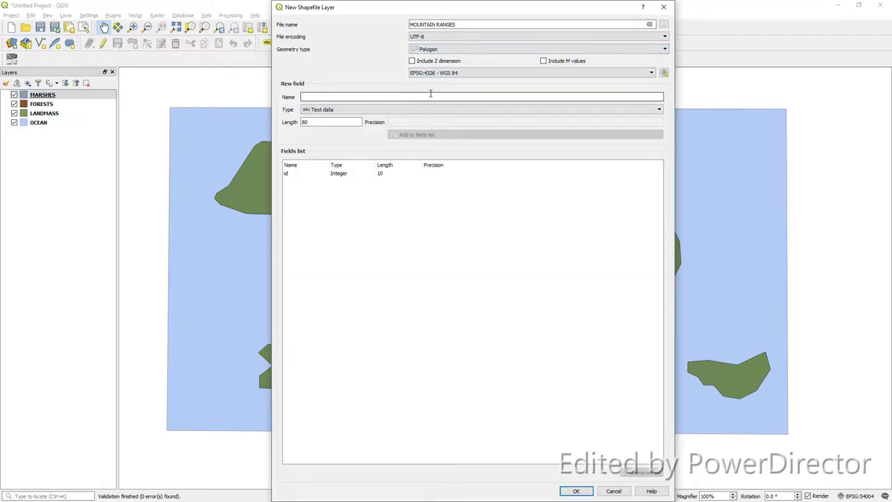
click(417, 134)
click(577, 492)
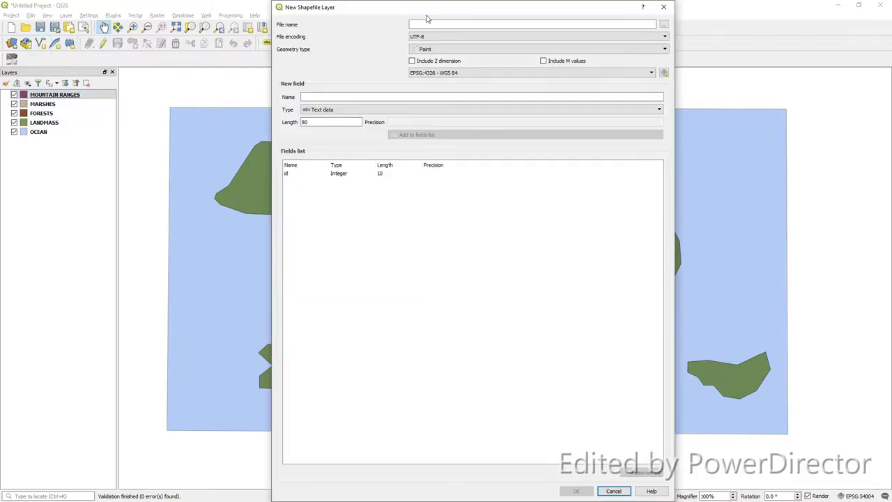
Step: Create the DESERT polygon layer with NAME and TYPE fields
text(D)
click(452, 49)
click(452, 72)
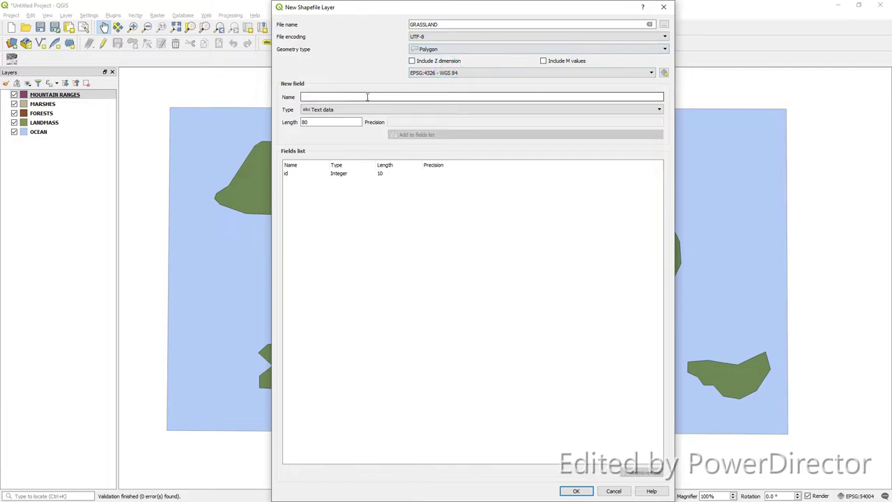
double_click(432, 25)
text(DESERT)
click(333, 94)
text(NAME)
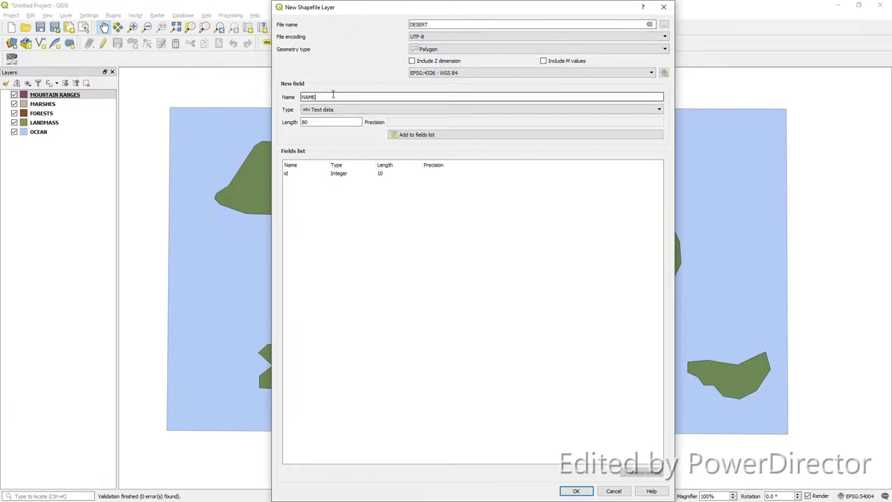
click(446, 134)
text(TYPE)
key(Return)
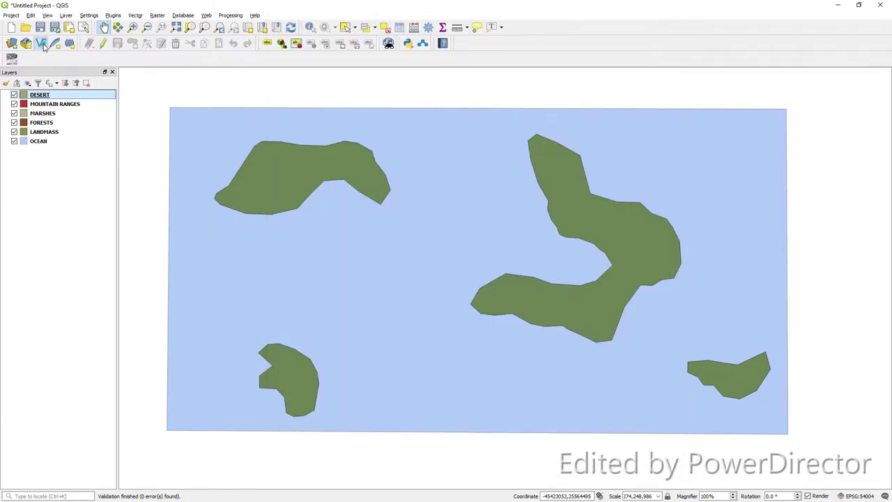
click(42, 44)
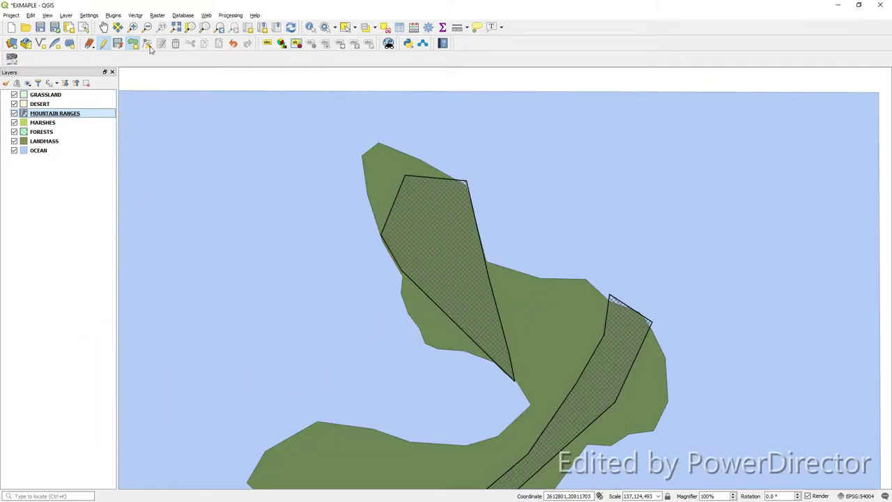
Step: Switch to the Vertex tool and pan the map to view more islands
click(148, 45)
key(Left)
key(Up)
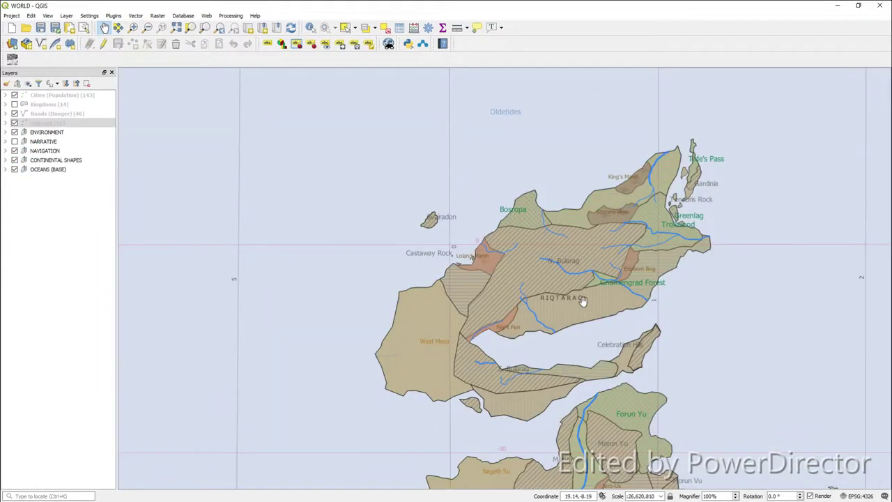
Step: Zoom to the northern coast and Bosropa and expand the Cities population categories
scroll(583, 300, up, 1)
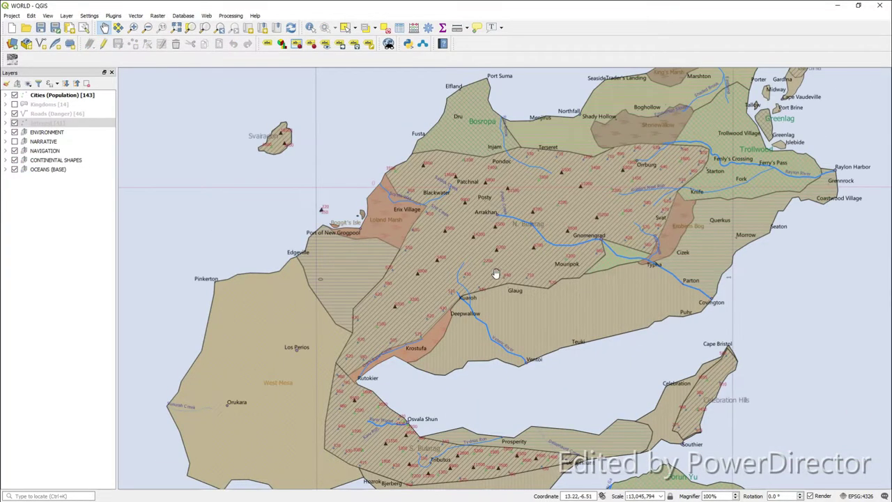
scroll(498, 275, up, 1)
mouse_move(597, 148)
mouse_down()
mouse_move(590, 199)
mouse_move(464, 351)
mouse_move(397, 359)
mouse_up()
click(54, 98)
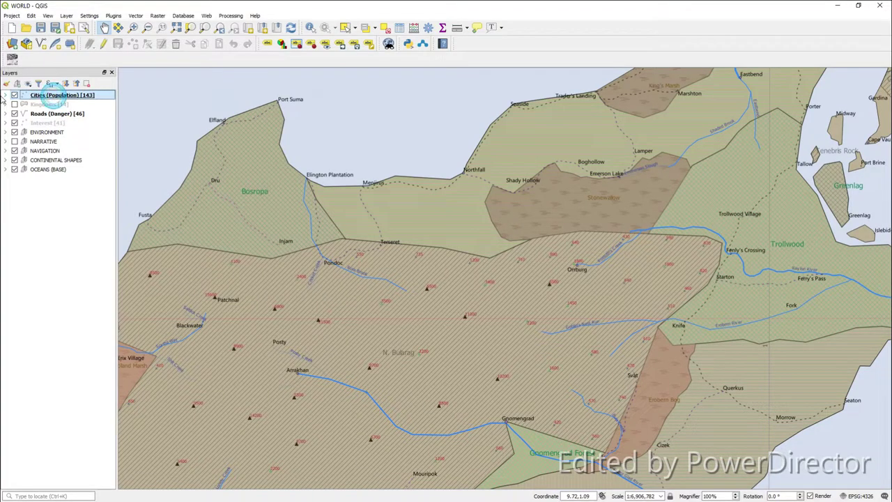
click(5, 95)
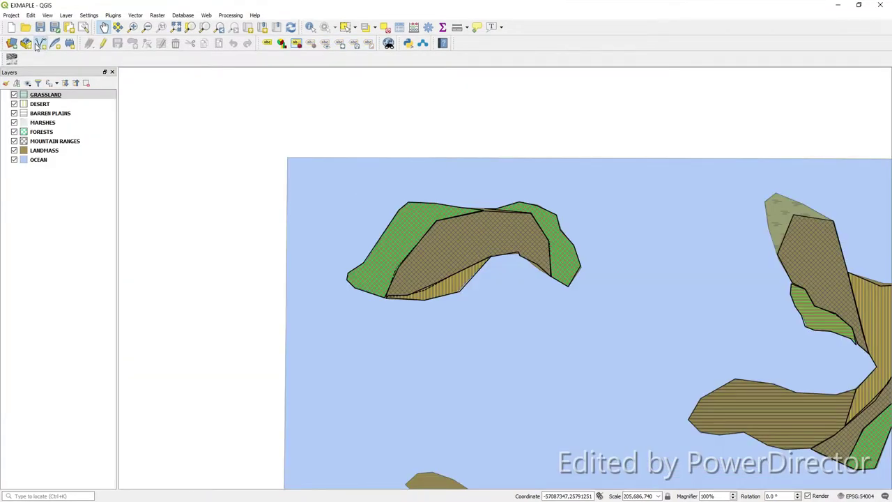
click(38, 43)
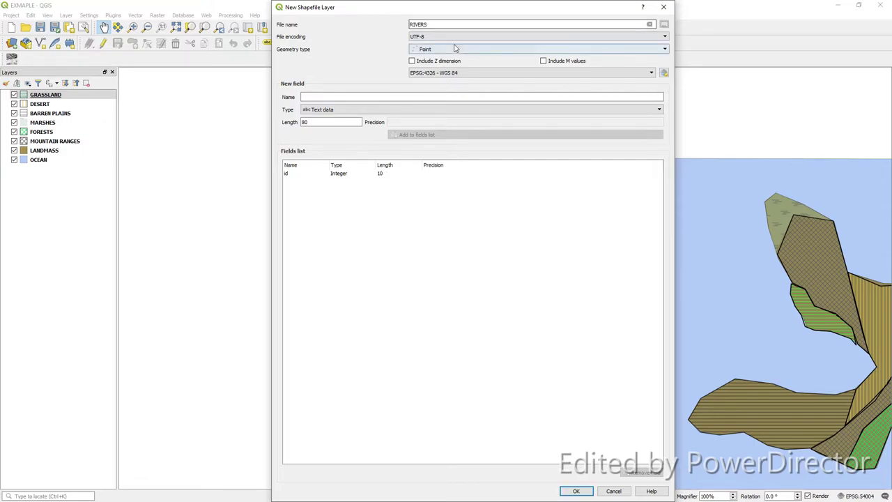
Step: Make RIVERS a line layer with a NAME text field and whole-number FLOW field
click(454, 49)
click(438, 66)
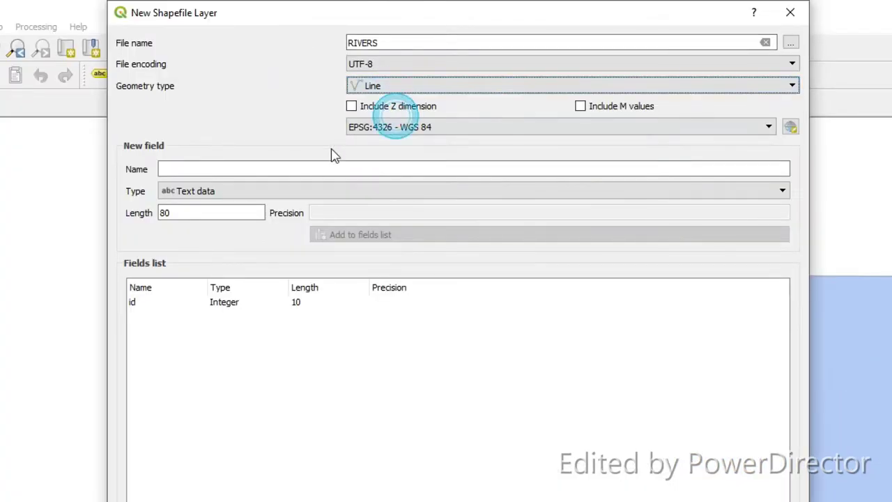
click(293, 169)
text(NAME)
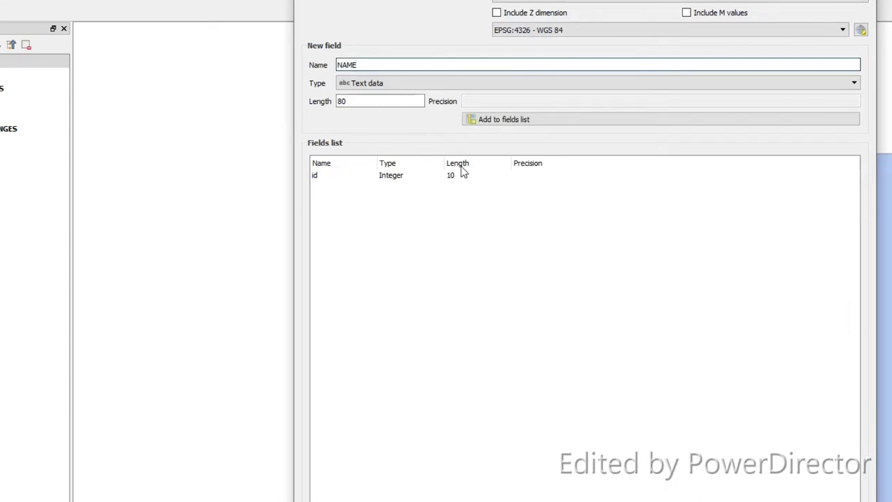
click(478, 119)
text(FLOW)
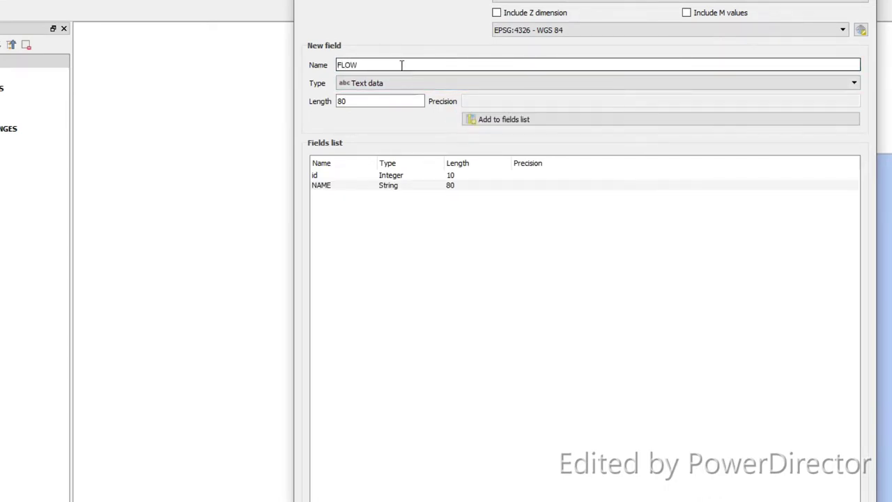
click(423, 83)
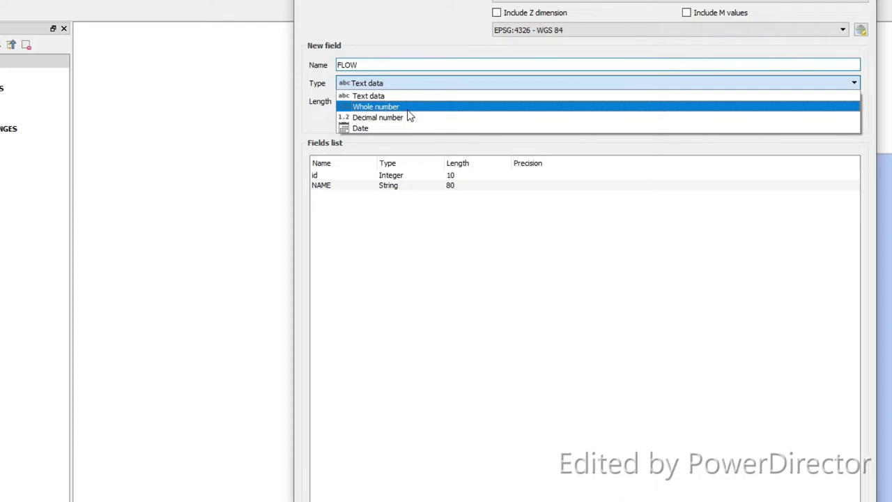
click(408, 107)
click(479, 121)
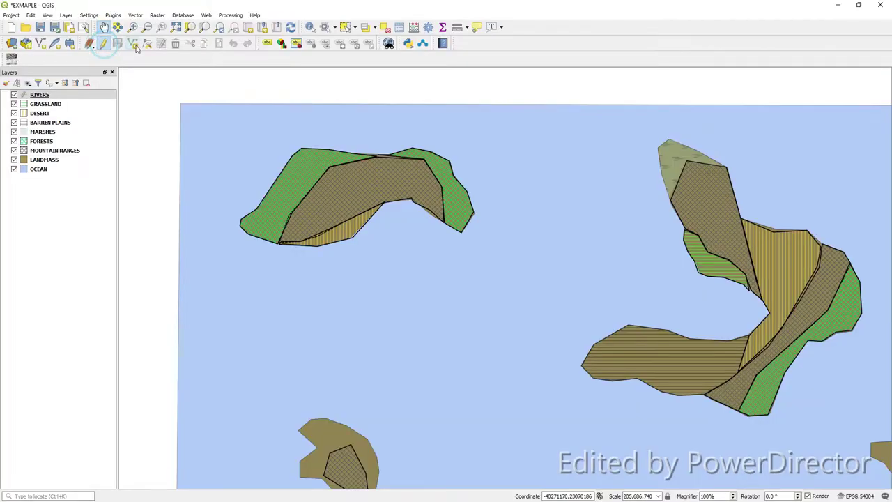
click(133, 43)
Step: Draw four river lines, saving attributes such as VE and ER with flow 5
click(282, 176)
click(341, 184)
right_click(372, 179)
key(Return)
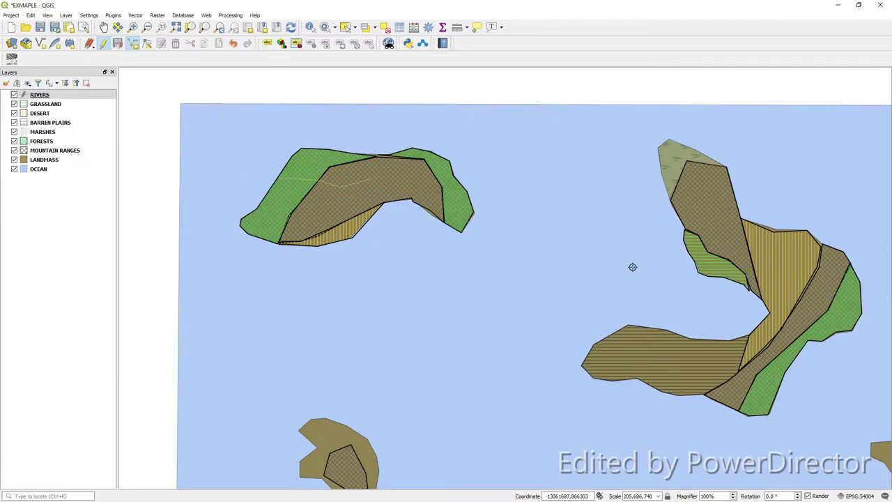
right_click(691, 183)
key(Return)
right_click(840, 297)
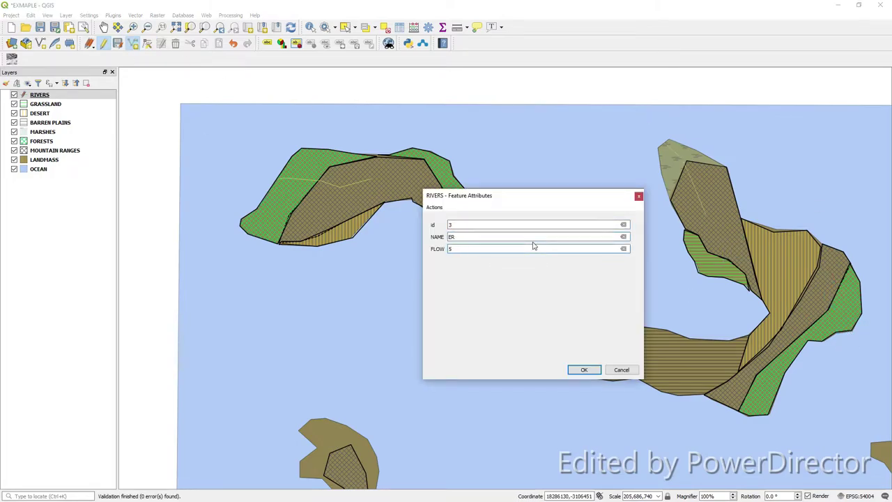
key(Return)
right_click(803, 356)
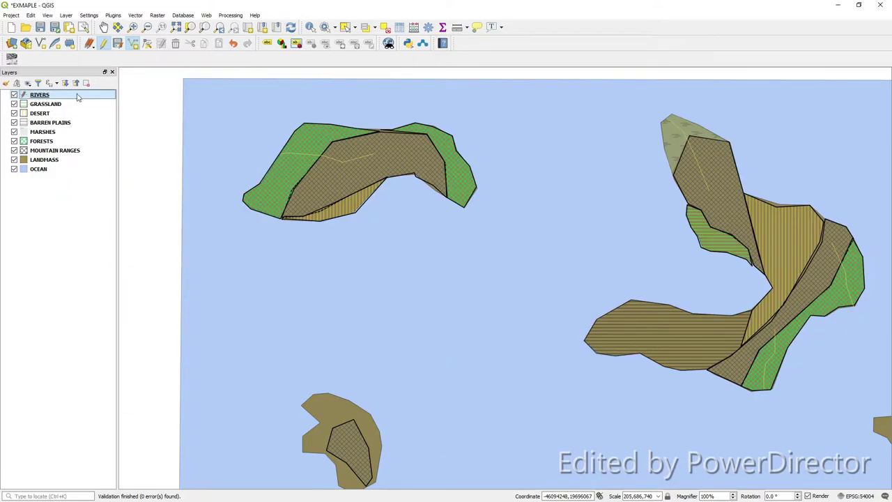
Step: Style RIVERS as a simple light-blue line and name a new layer CITIES
double_click(78, 98)
click(485, 362)
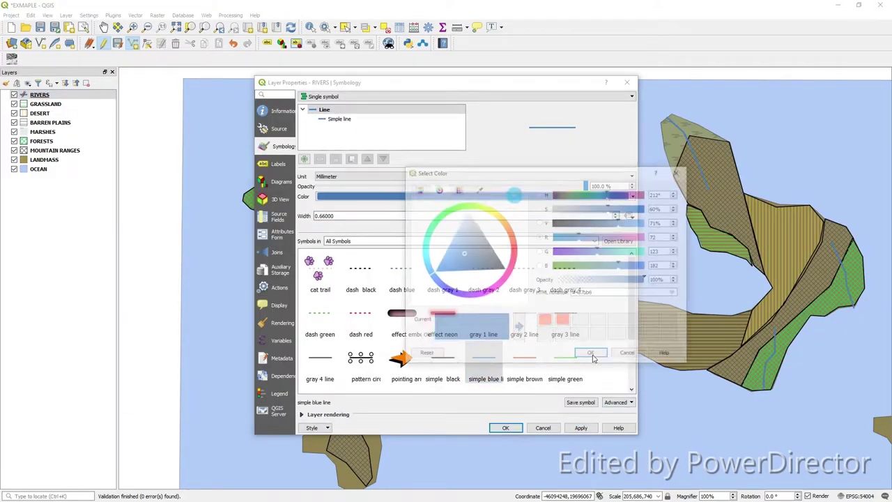
click(591, 353)
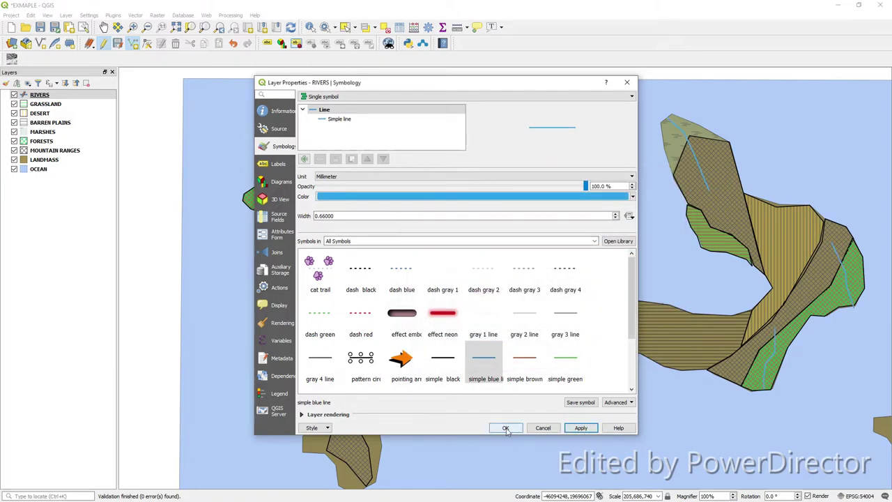
click(506, 428)
text(CITIES)
click(459, 87)
Step: Add NAME, POPULATION, RACE and EXPORT fields and create the CITIES layer
click(346, 97)
text(NAME)
key(Return)
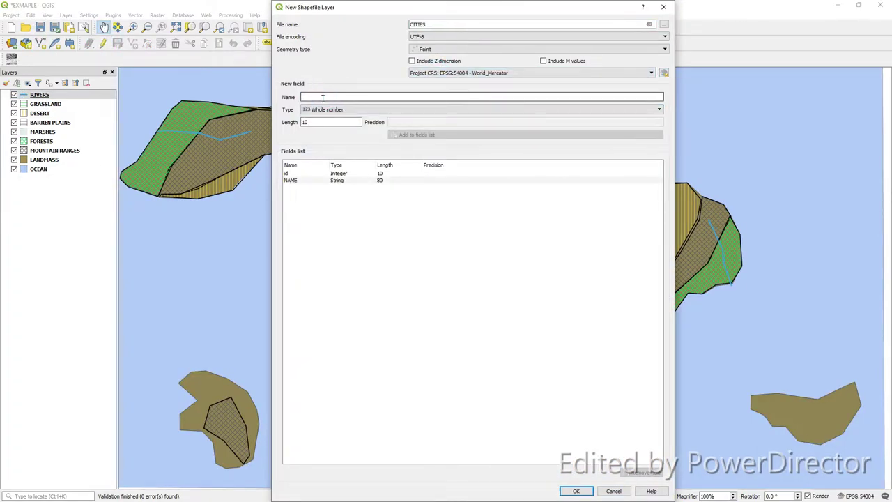
text(POPULATION)
click(423, 134)
text(RACEEXPORTS)
click(424, 134)
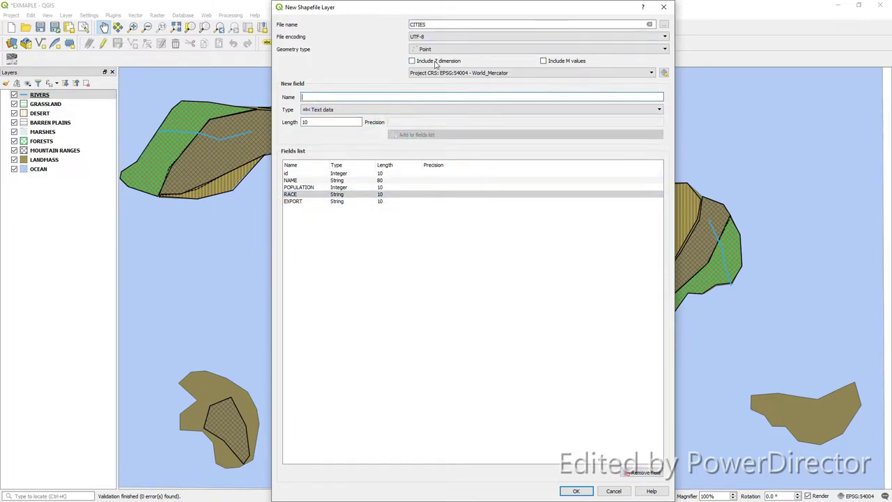
click(575, 492)
scroll(246, 142, up, 2)
Step: Add city points CI and URBOG (620 orcs exporting fungus) to CITIES with their attributes
right_click(76, 98)
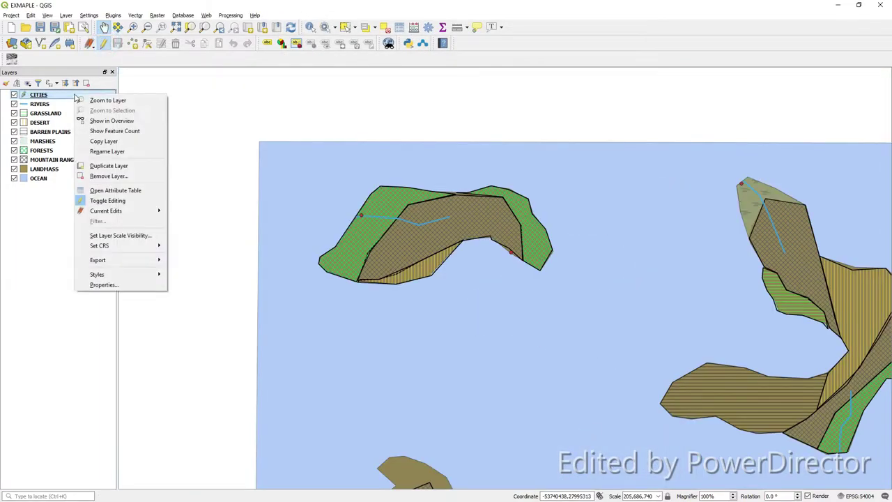
click(112, 190)
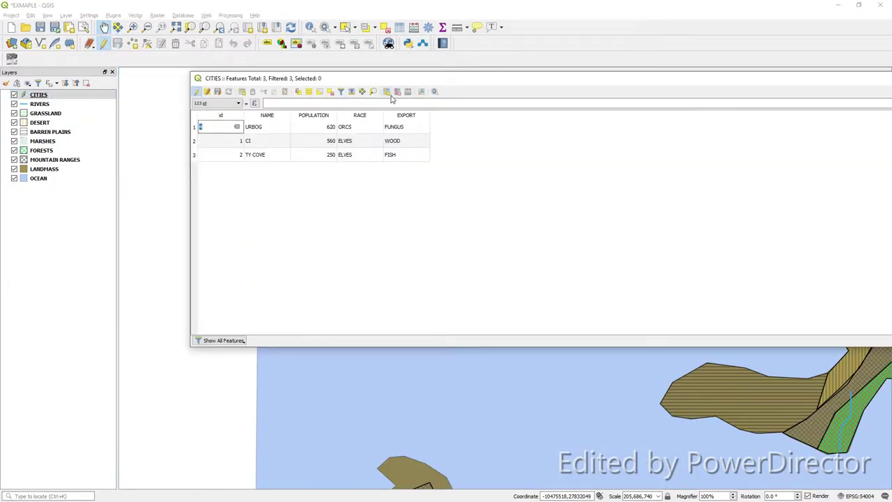
click(393, 94)
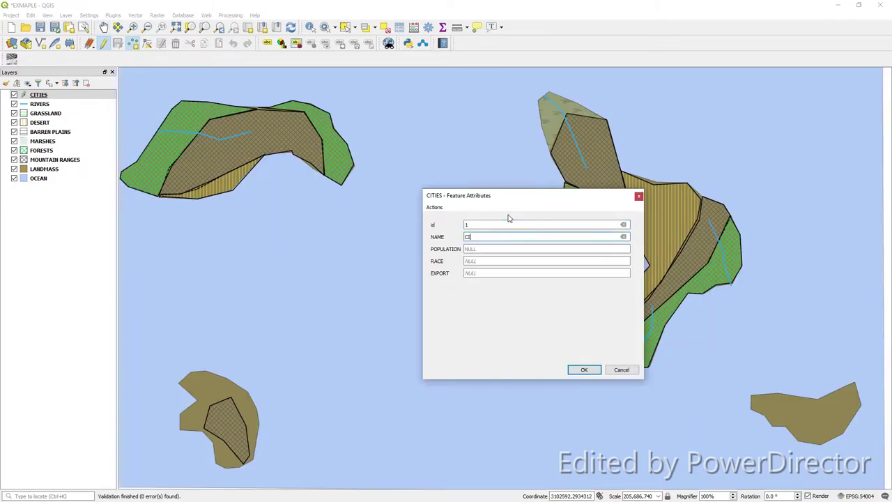
key(Return)
click(163, 129)
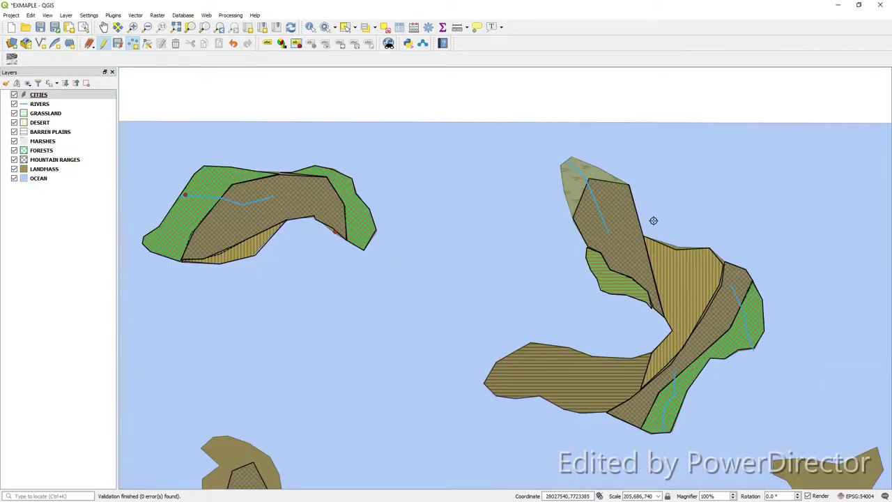
click(566, 163)
text(FUNGUS)
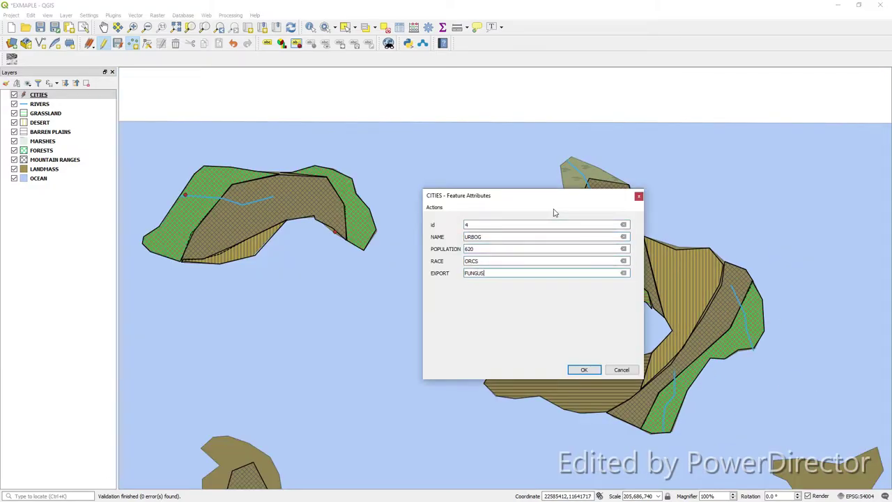
key(Return)
Step: Save the EXMAPLE project and reframe the islands in the map view
click(41, 28)
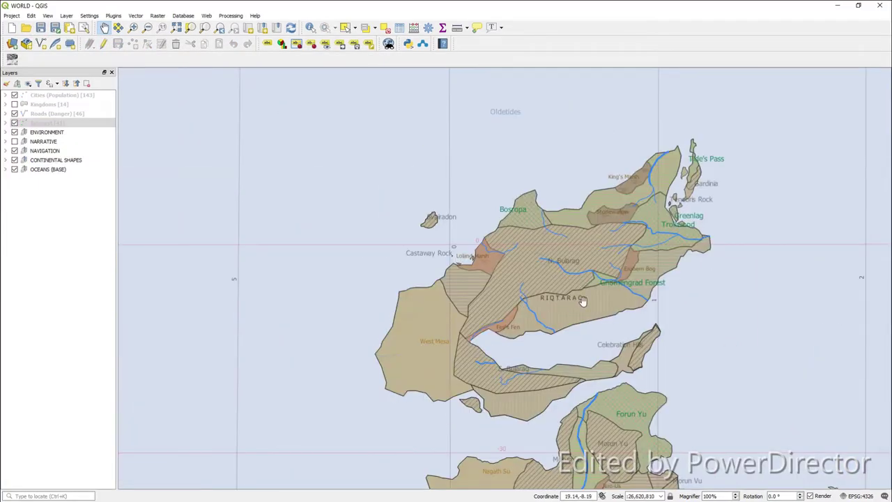
scroll(582, 300, up, 1)
scroll(495, 264, up, 1)
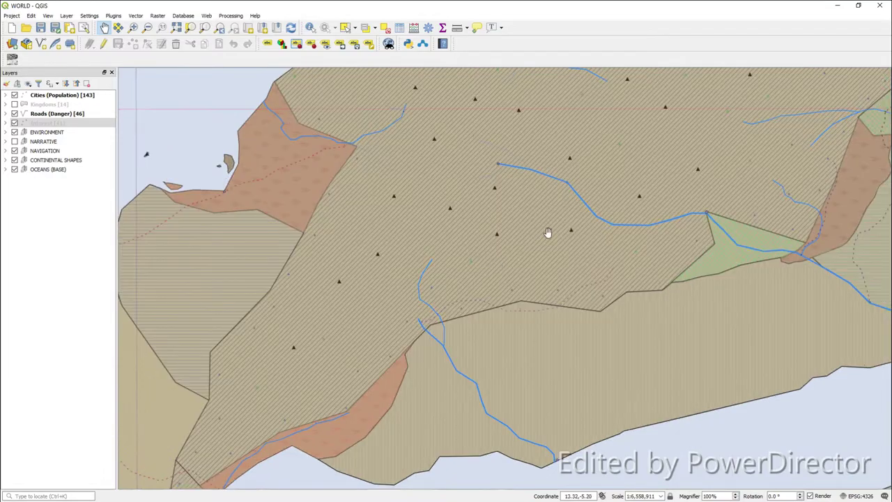
drag(598, 196, 398, 352)
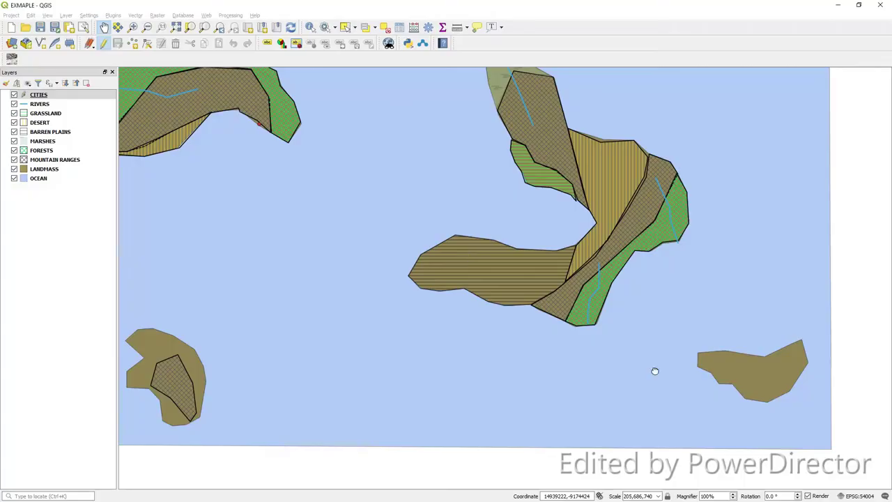
drag(141, 88, 168, 130)
Step: Give the CITIES layer single labels from the NAME field, showing CI, TY COVE and URBOG
right_click(28, 95)
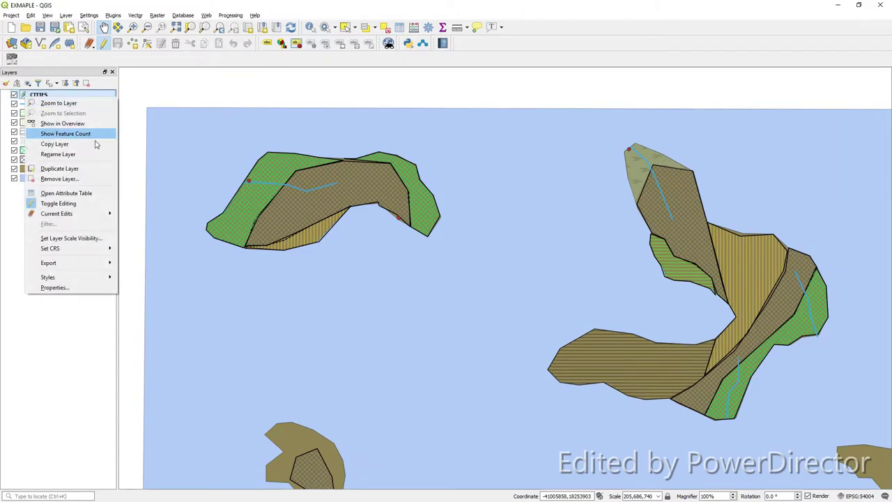
click(89, 288)
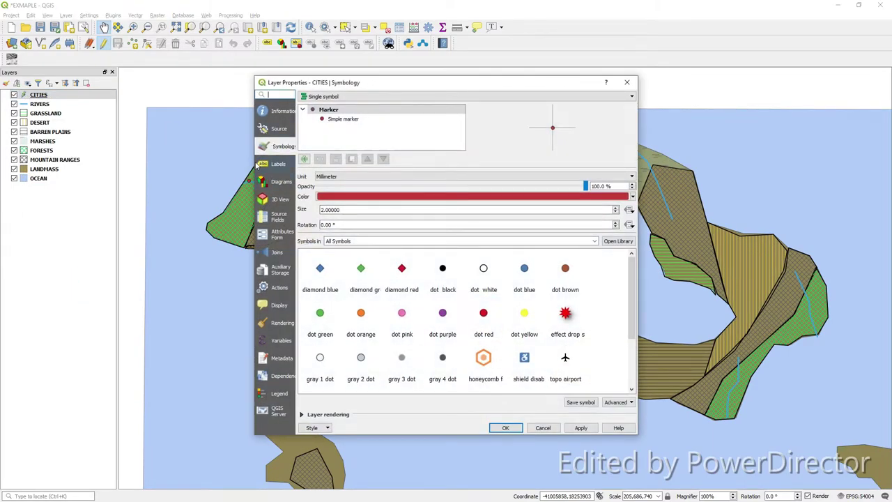
click(262, 163)
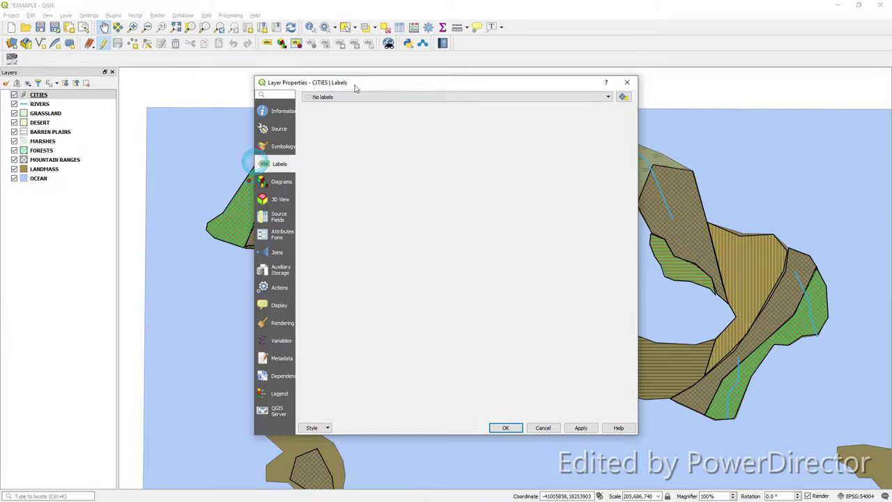
click(341, 96)
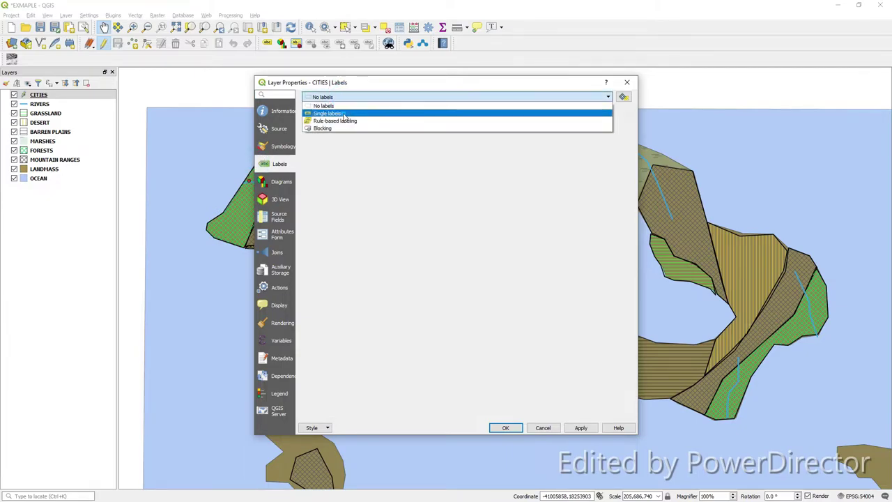
click(343, 115)
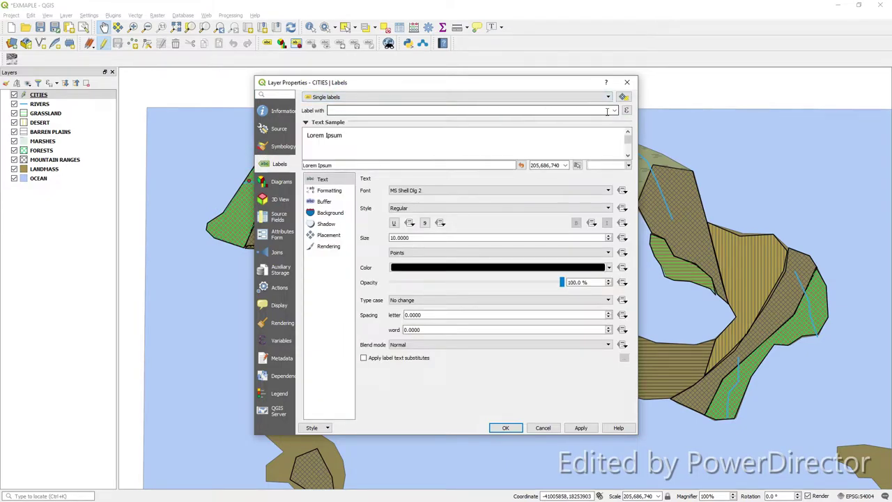
click(444, 129)
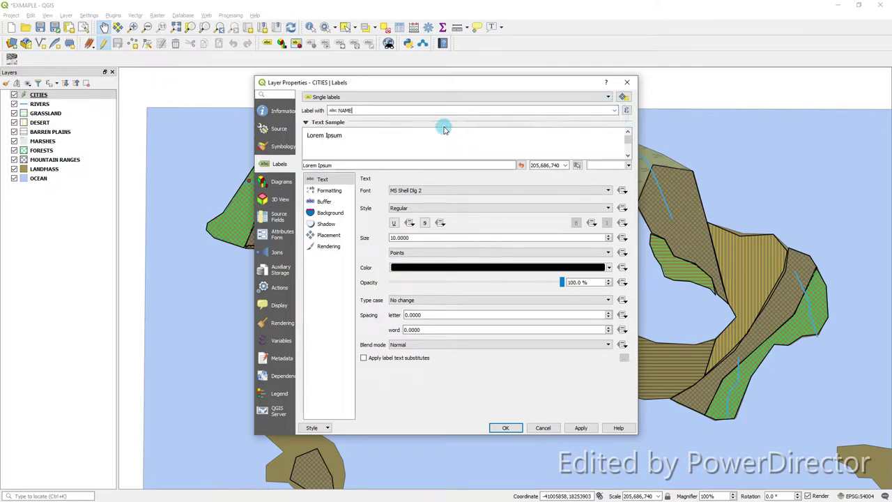
click(507, 428)
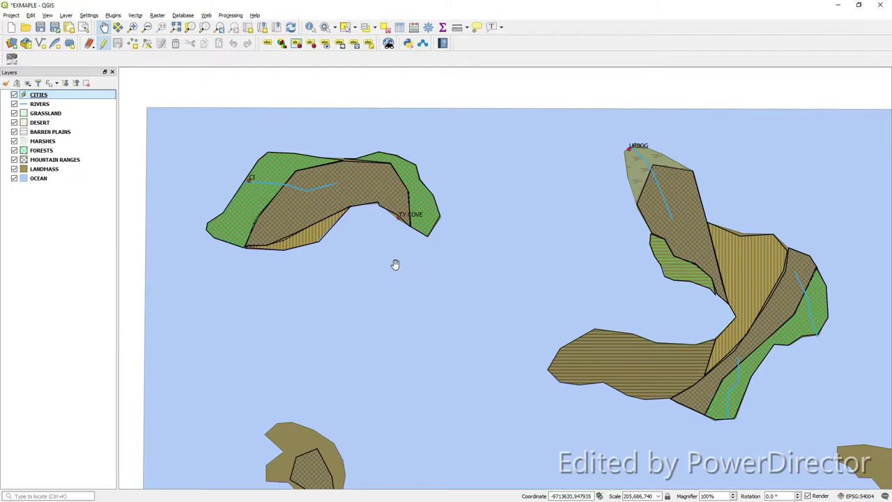
Step: Give the RIVERS layer single labels from its NAME field, such as VE and ER
right_click(43, 104)
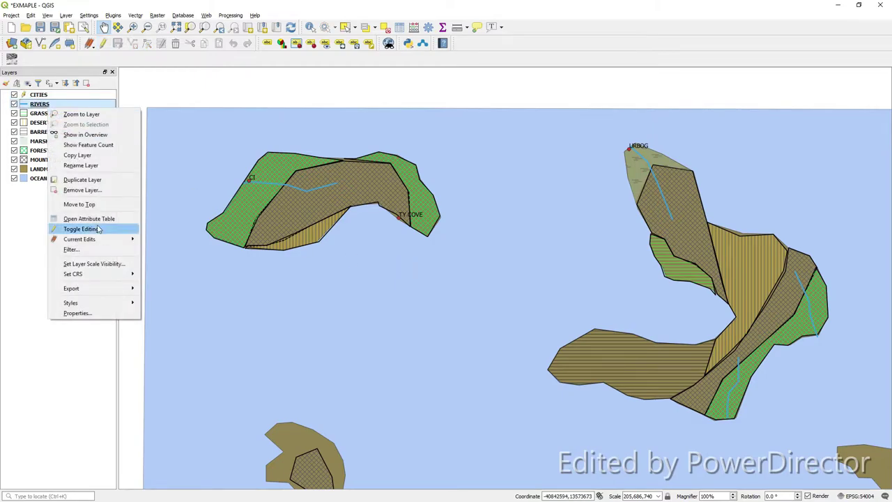
click(89, 315)
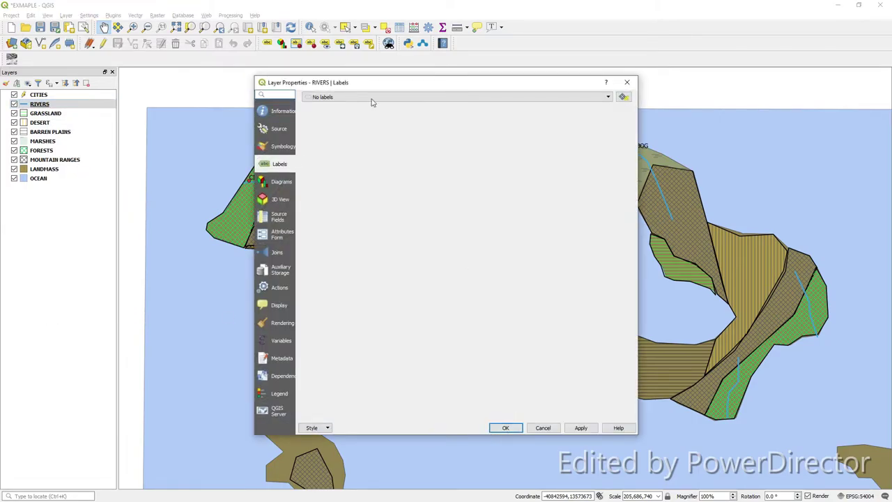
click(358, 96)
click(351, 114)
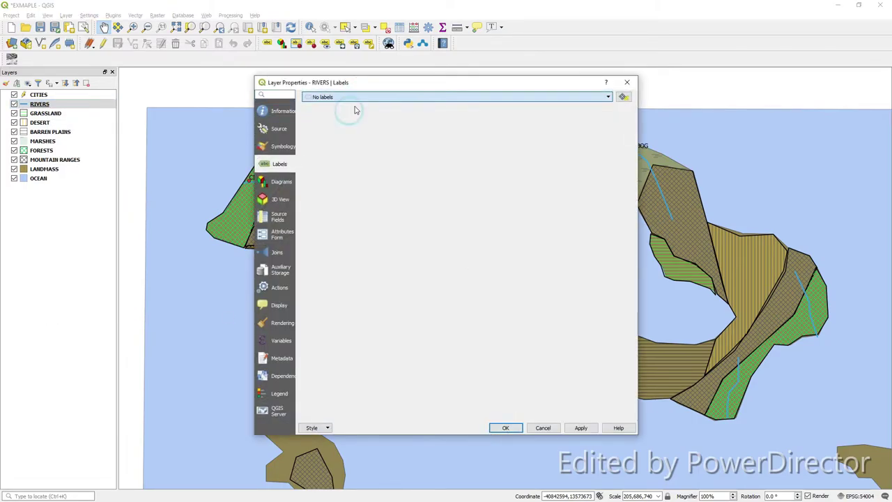
click(615, 111)
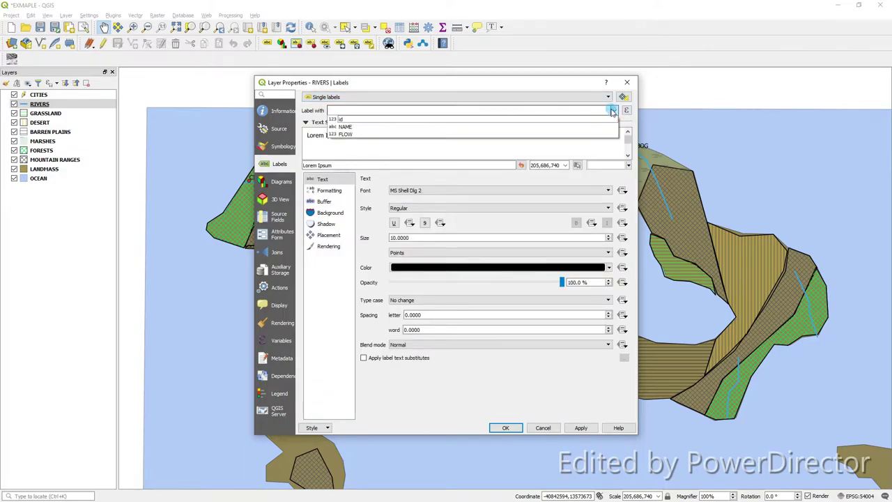
click(578, 129)
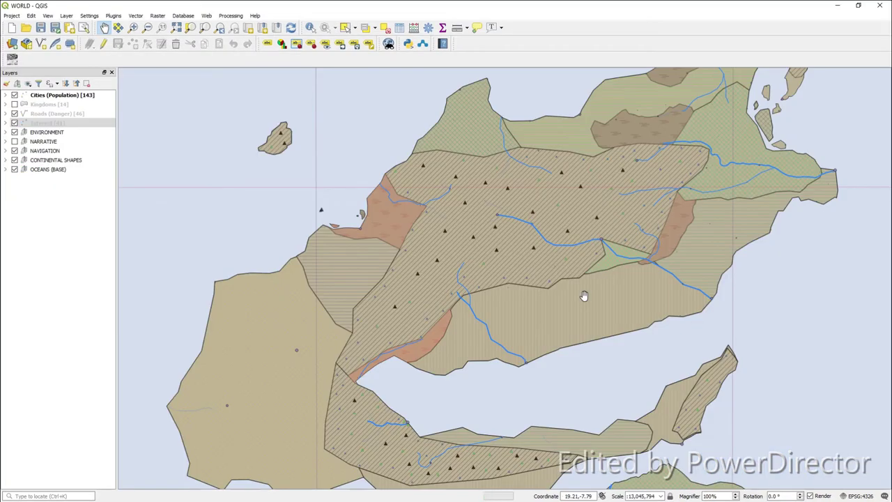
scroll(498, 273, up, 3)
mouse_move(575, 201)
mouse_down()
mouse_move(596, 147)
mouse_move(580, 226)
mouse_move(409, 351)
mouse_up()
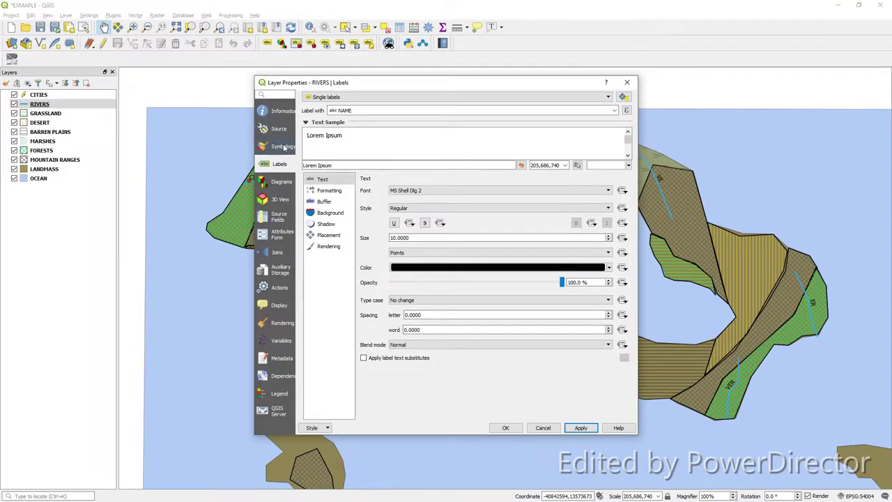
Step: Switch RIVERS symbology to Categorized on the FLOW field
click(282, 146)
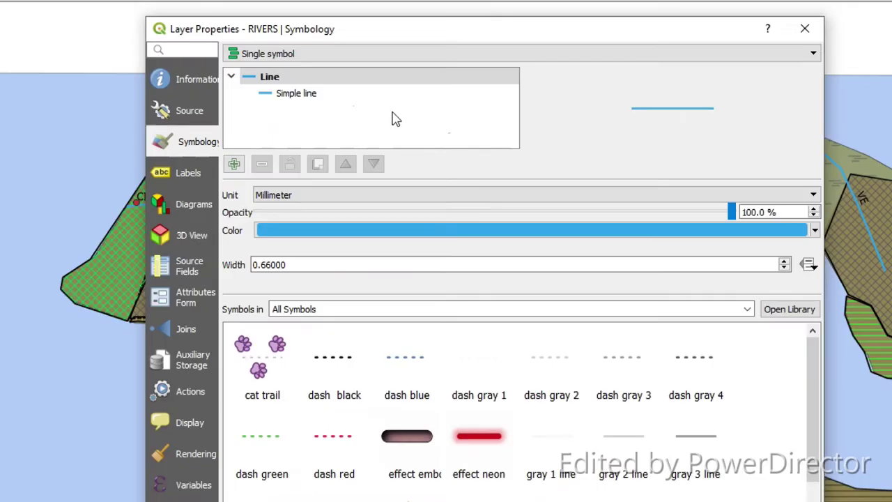
click(313, 54)
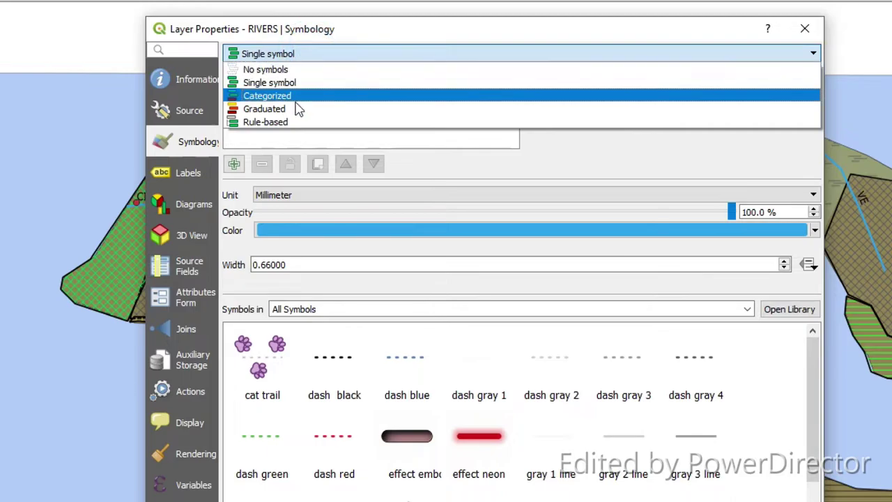
click(283, 101)
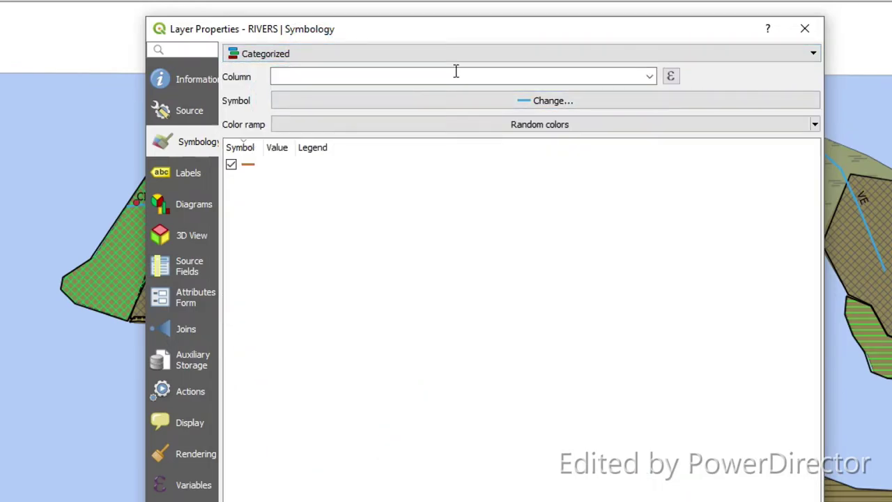
click(648, 76)
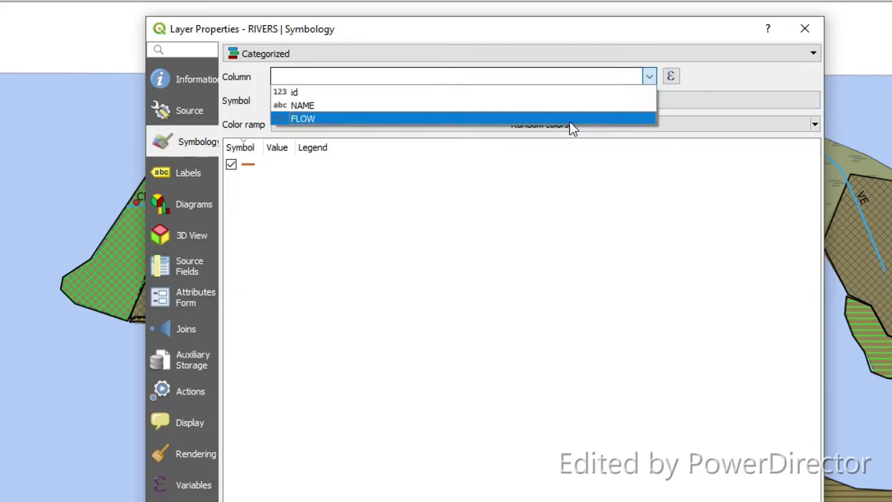
click(571, 123)
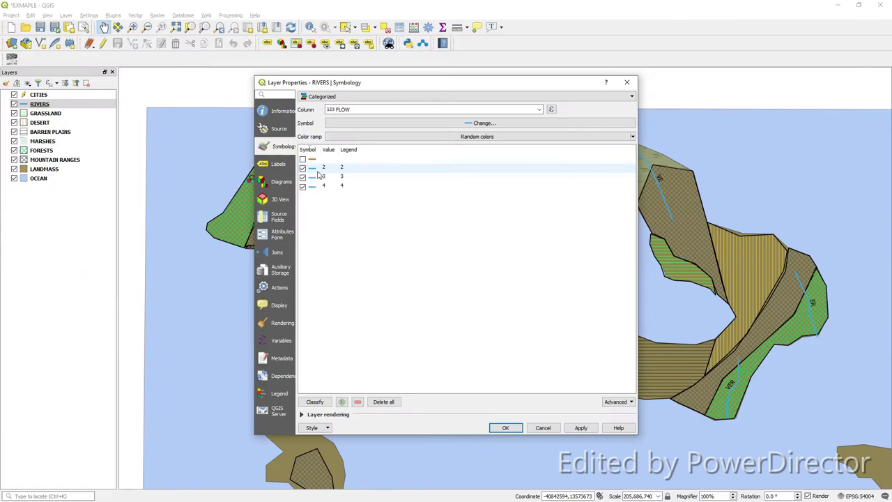
Step: Set line widths for the flow 4 and 3 classes, delete the empty class, and apply
click(313, 170)
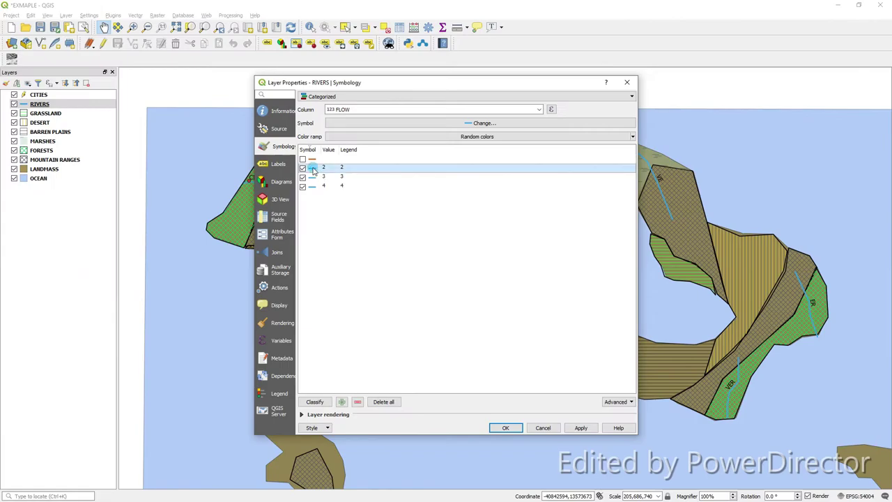
double_click(312, 186)
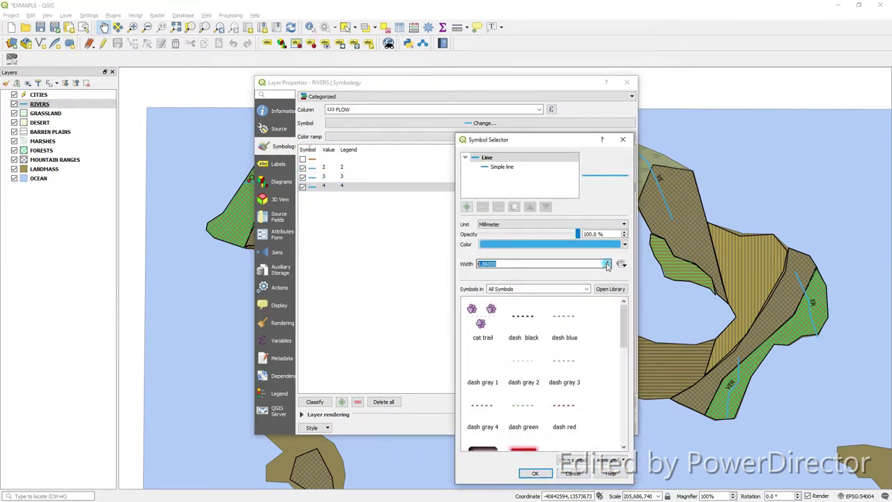
click(535, 473)
double_click(313, 178)
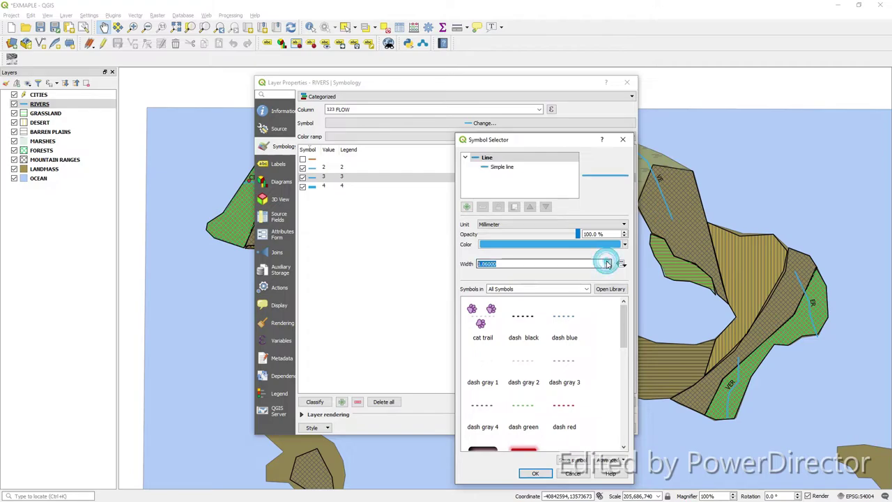
click(534, 474)
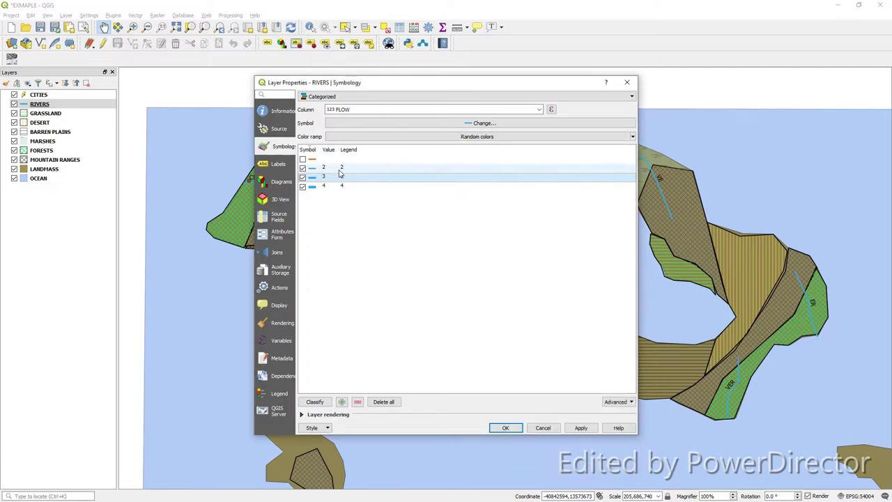
click(320, 161)
click(358, 402)
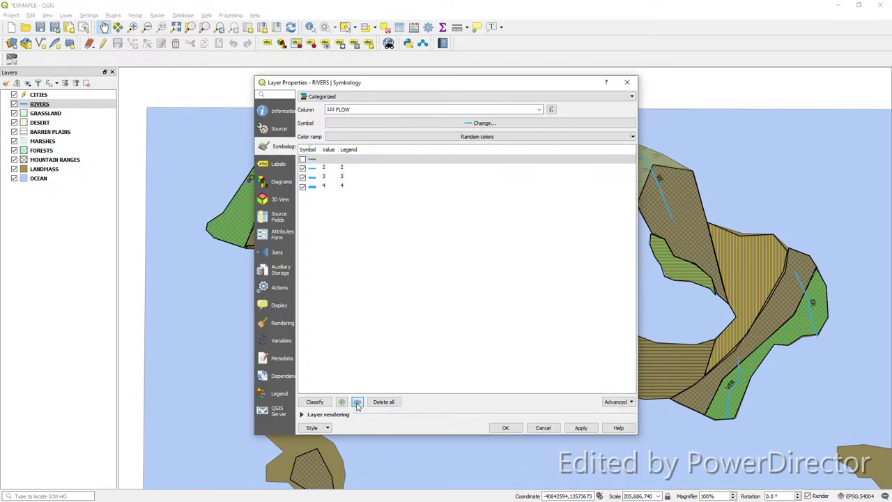
click(580, 428)
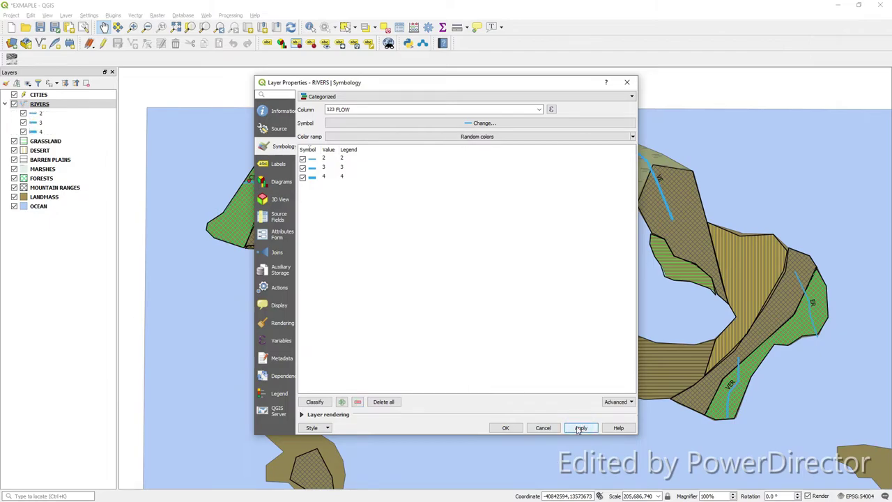
click(506, 428)
Step: Categorize CITIES symbology by POPULATION and remove the empty-value class
double_click(38, 94)
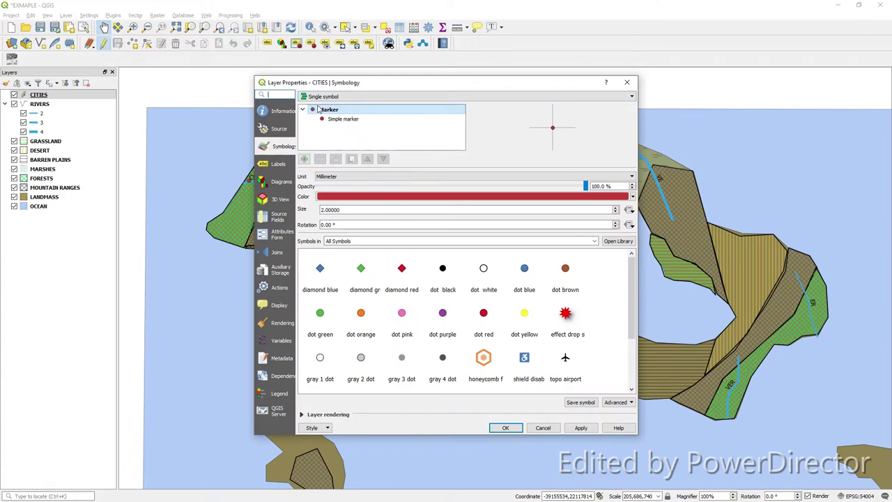
click(322, 97)
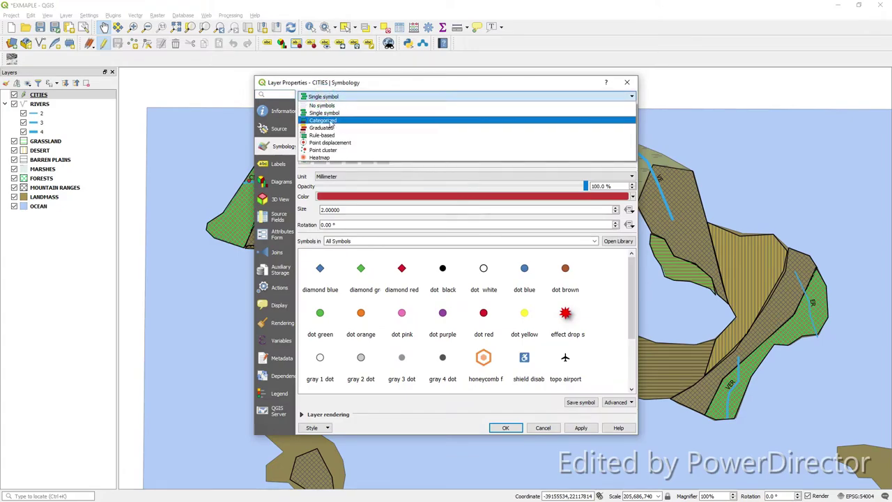
click(328, 120)
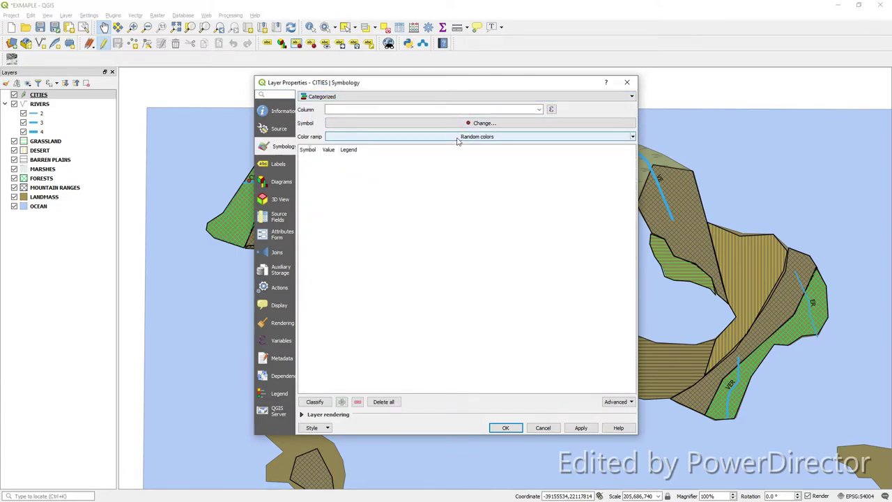
click(540, 109)
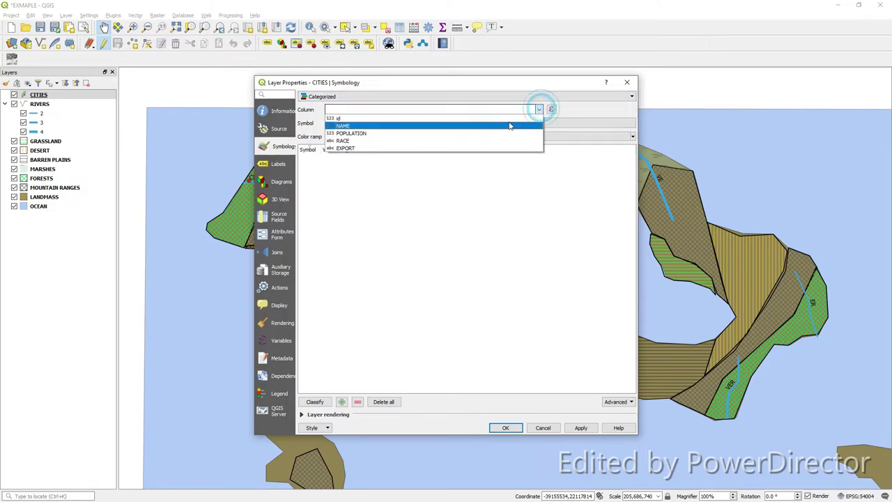
click(500, 133)
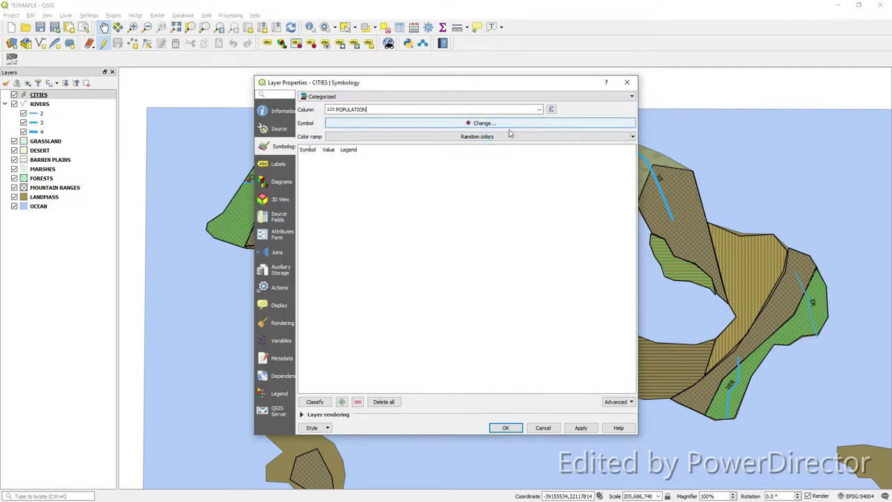
click(314, 190)
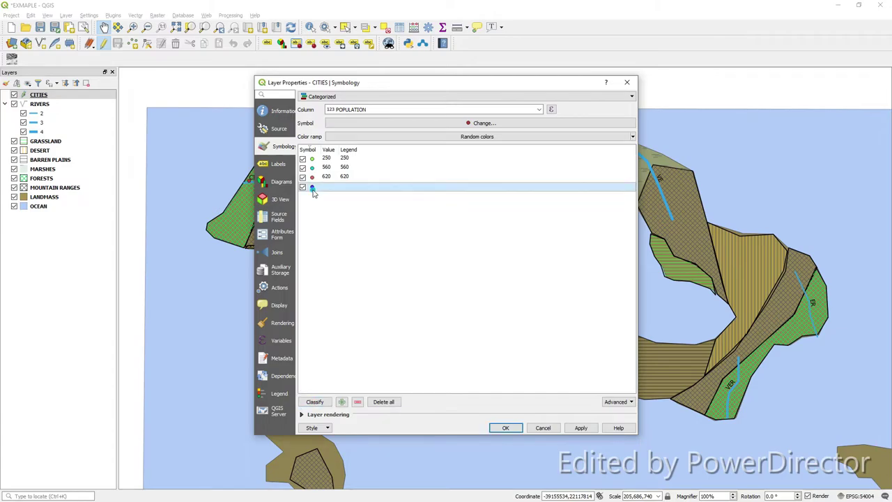
click(356, 402)
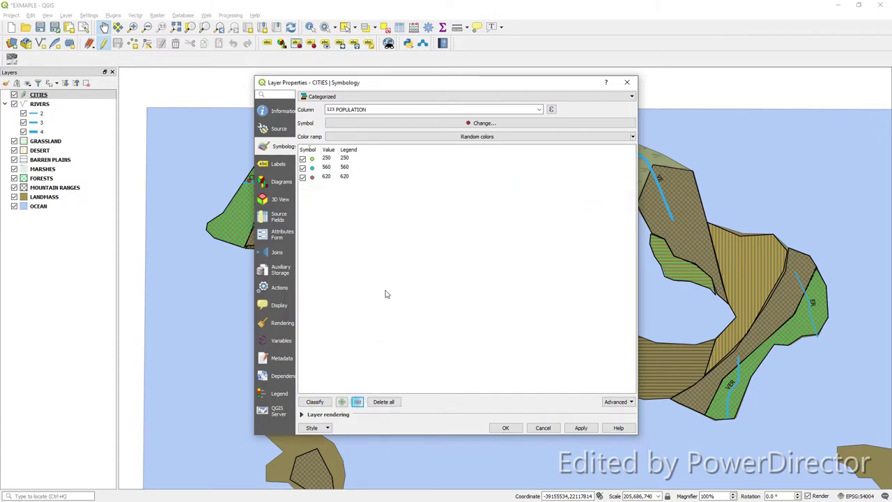
Step: Set smaller marker sizes for the 250 and 560 population classes
click(362, 161)
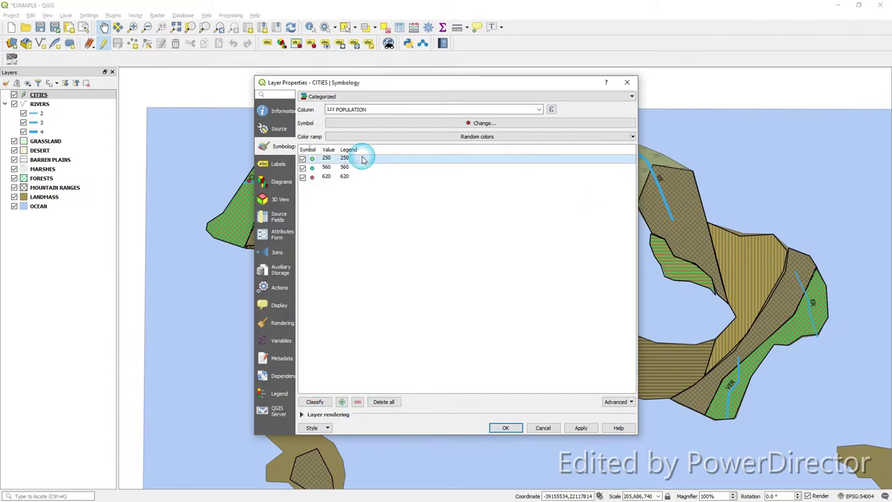
double_click(315, 159)
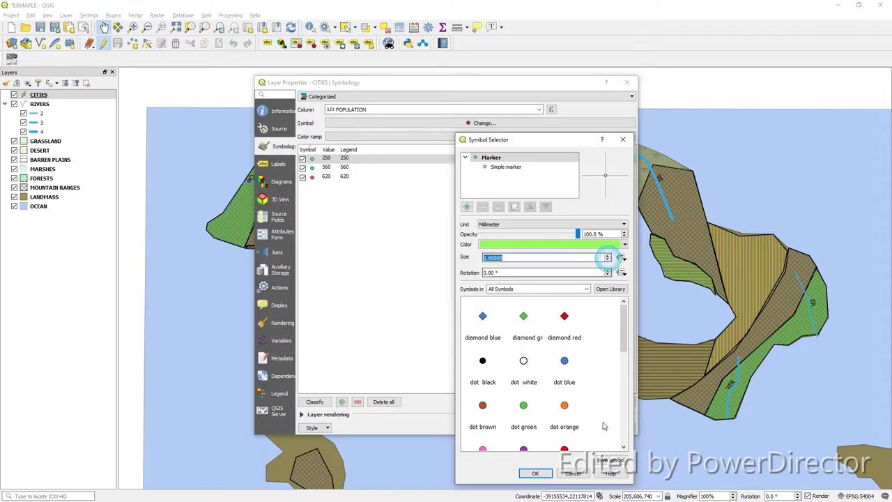
click(535, 474)
click(311, 167)
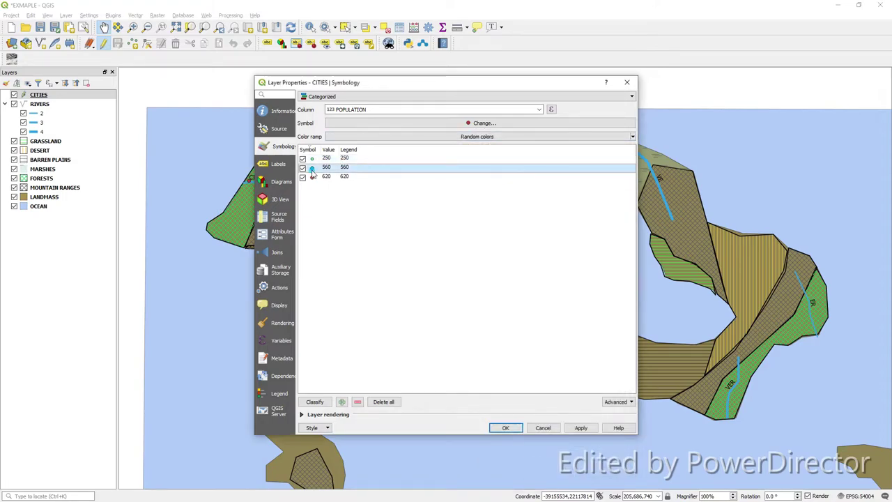
double_click(312, 167)
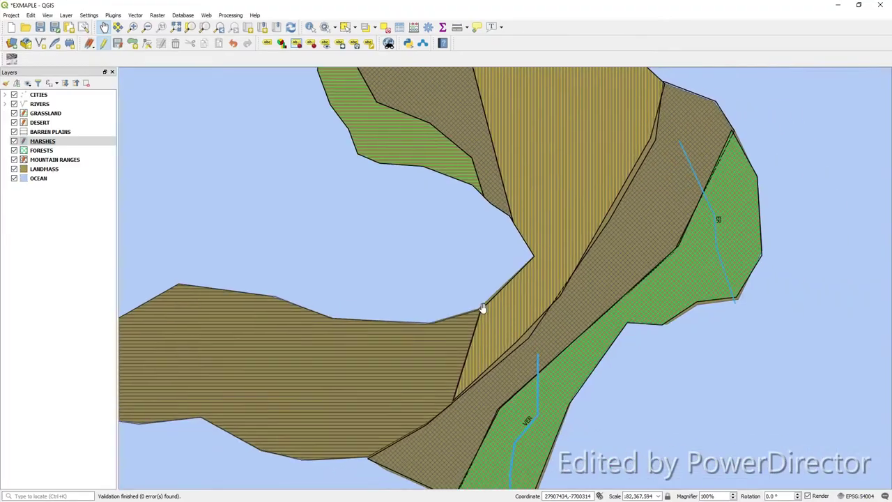
Step: Move three Barren Plains boundary vertices onto the landmass coastline
scroll(481, 307, up, 2)
scroll(495, 296, up, 2)
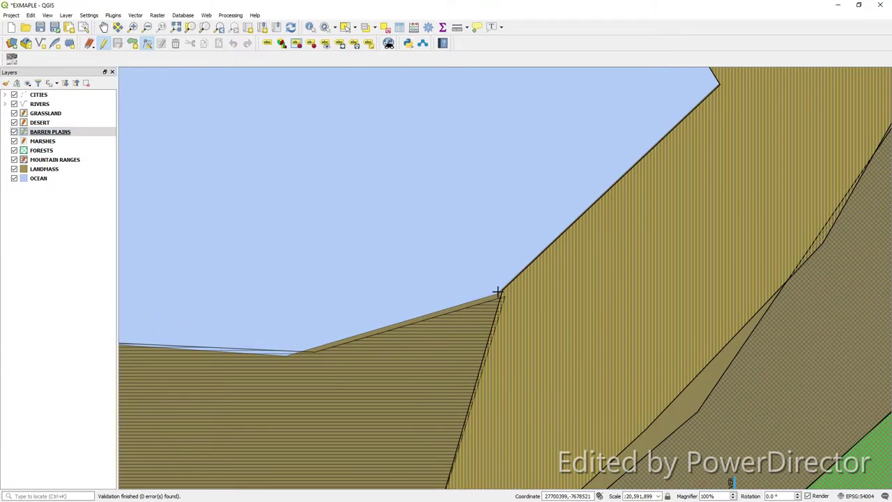
click(498, 292)
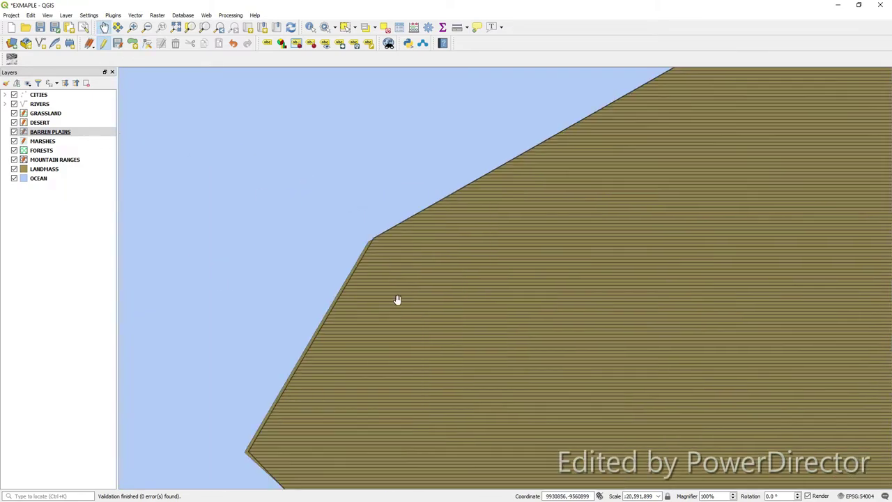
click(457, 137)
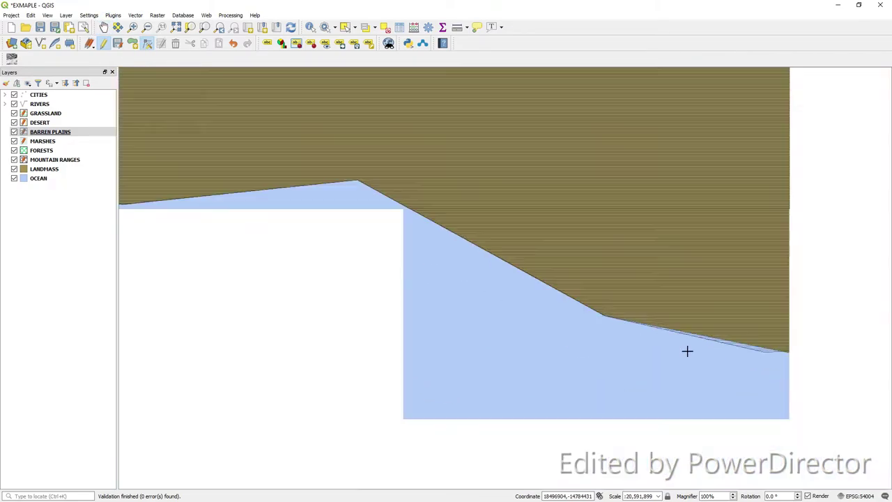
click(352, 377)
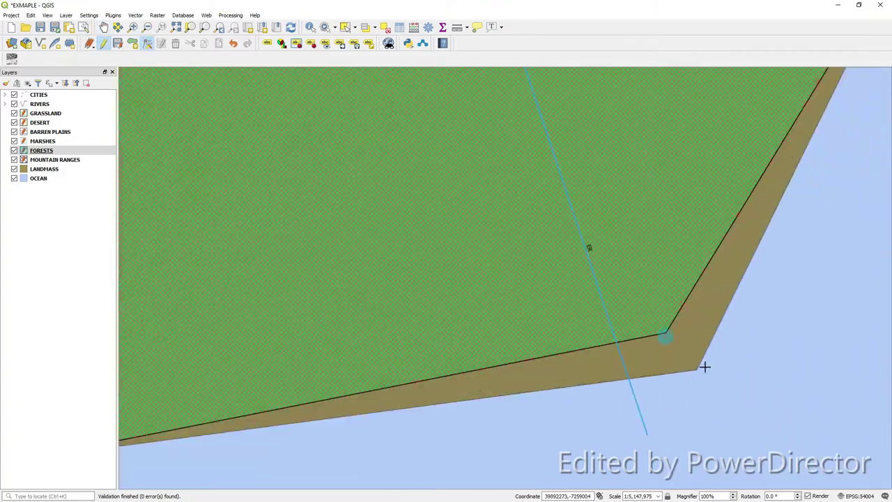
click(28, 105)
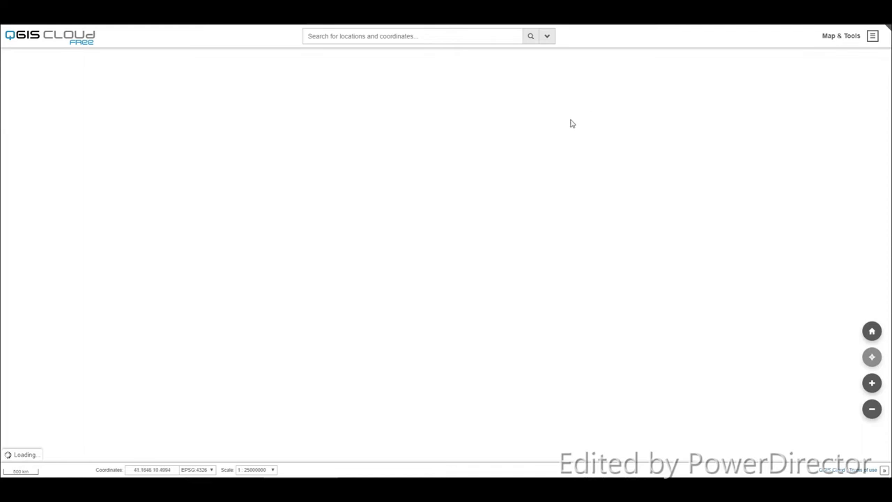
Step: Zoom out and pan the QGIS Cloud web map to show the western continents
scroll(375, 227, down, 1)
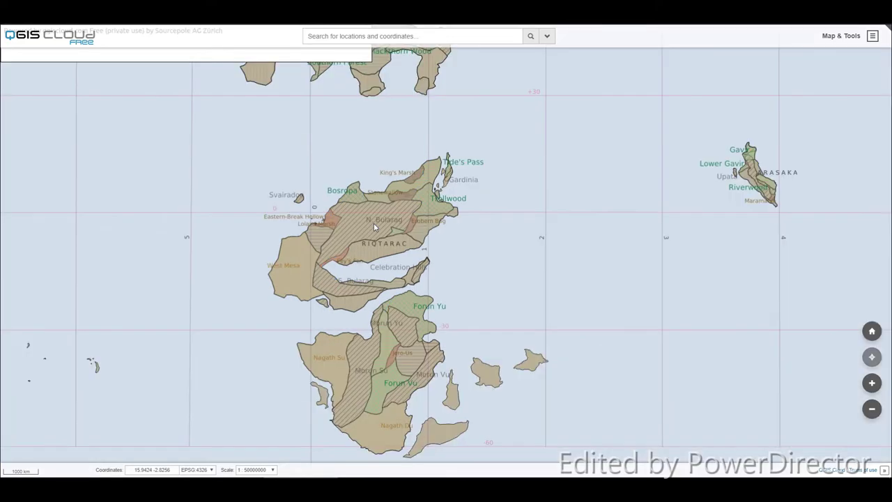
scroll(374, 226, down, 1)
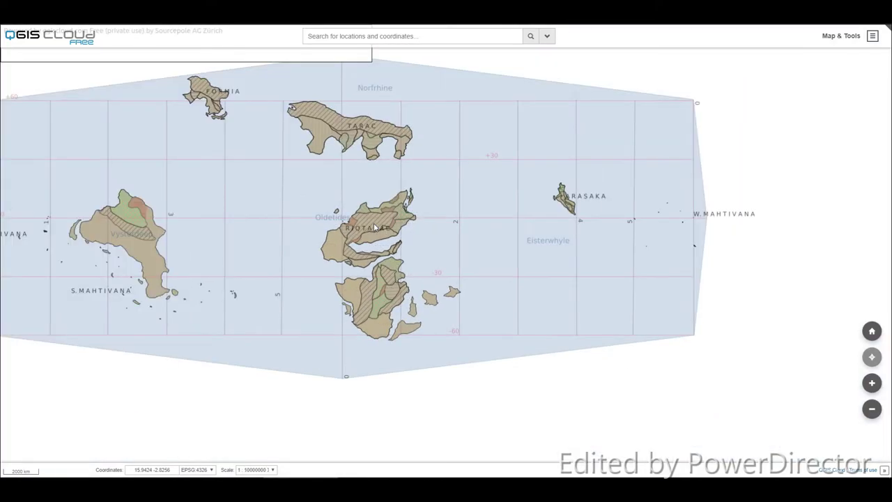
drag(307, 223, 406, 229)
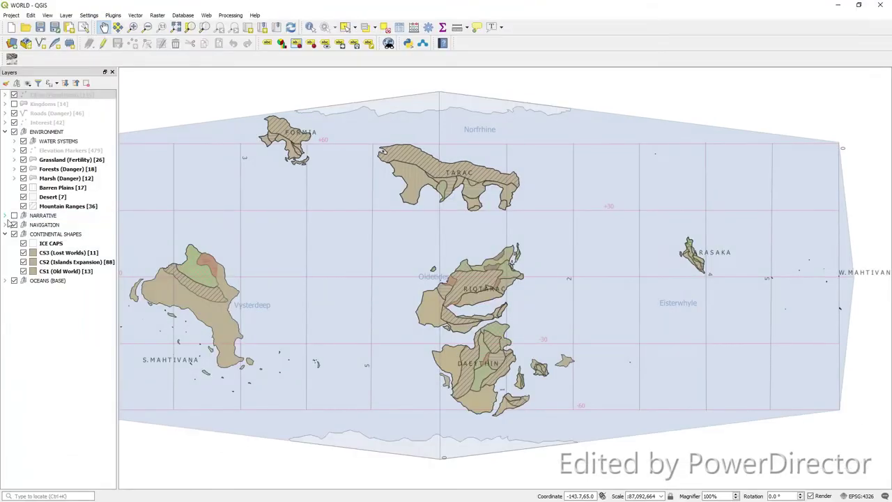
Step: Expand and enable the NARRATIVE group to show the Party Paths routes, then zoom in
click(6, 216)
click(14, 216)
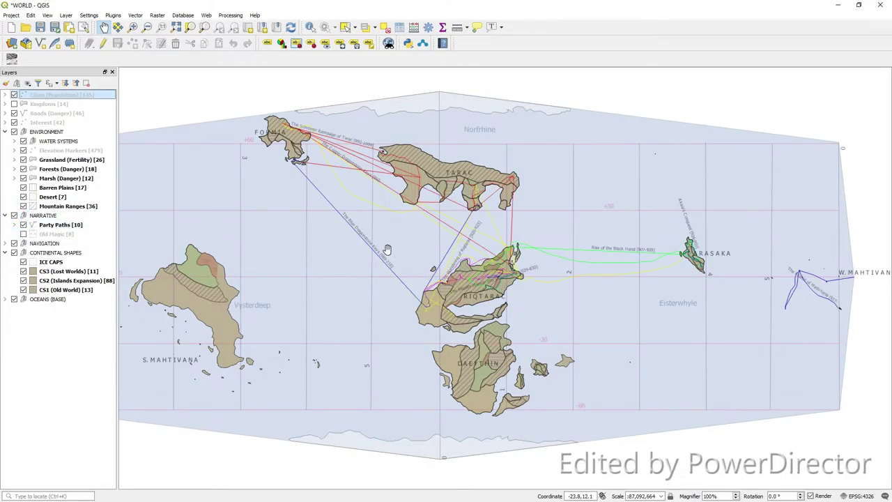
scroll(499, 275, up, 1)
scroll(499, 274, up, 1)
scroll(488, 275, down, 3)
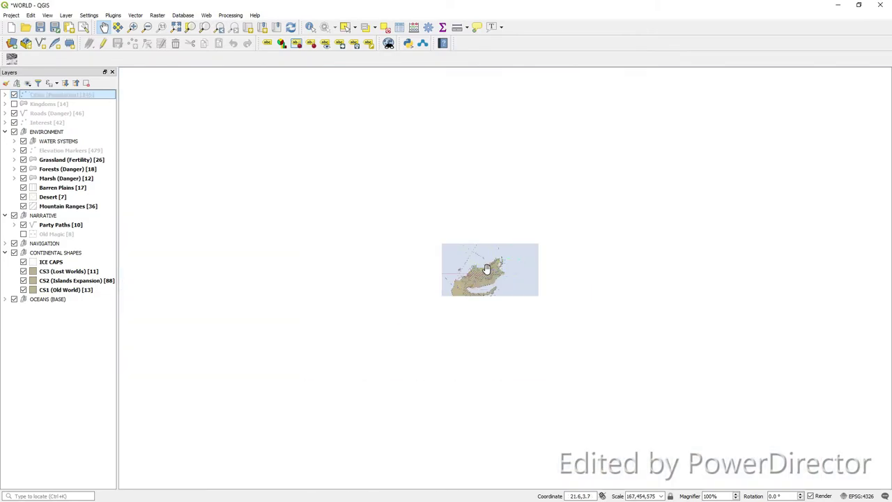
scroll(472, 278, up, 1)
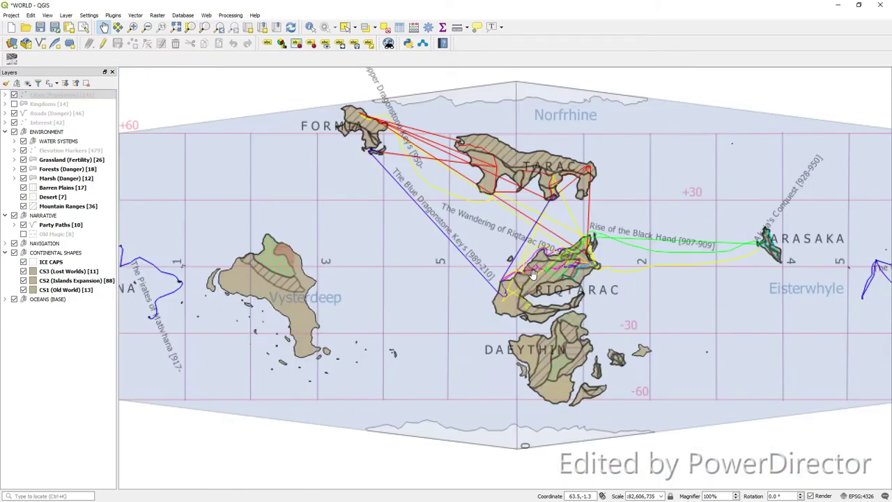